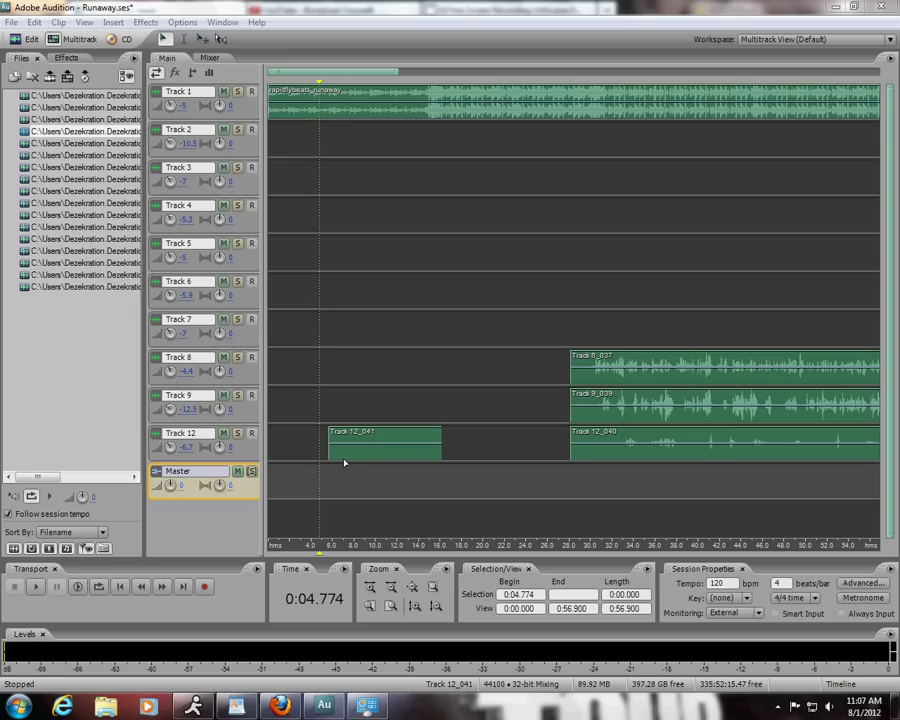
# Step: Capture a noise profile from Track 12_041 and apply Noise Reduction (40 dB, level 50) to it
pyautogui.doubleClick(352, 452)
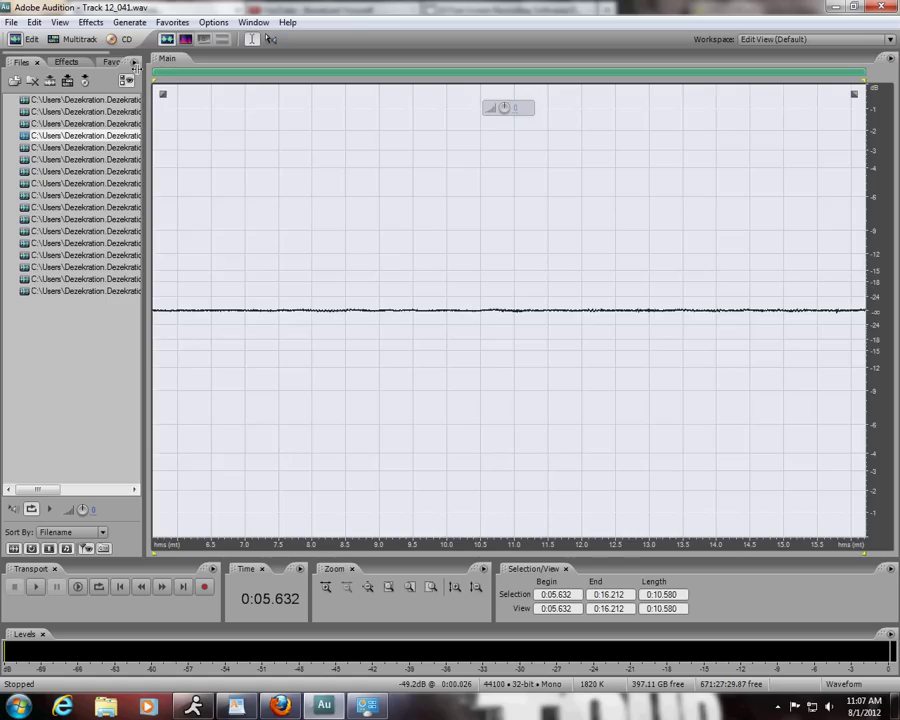
pyautogui.click(90, 22)
pyautogui.moveTo(220, 175)
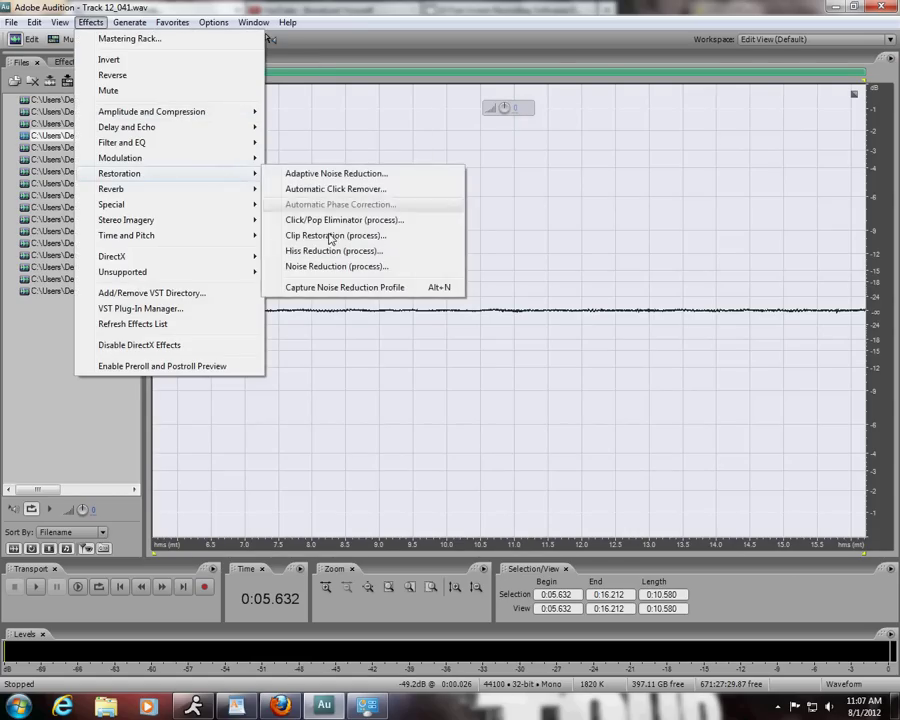
pyautogui.click(340, 264)
pyautogui.click(554, 218)
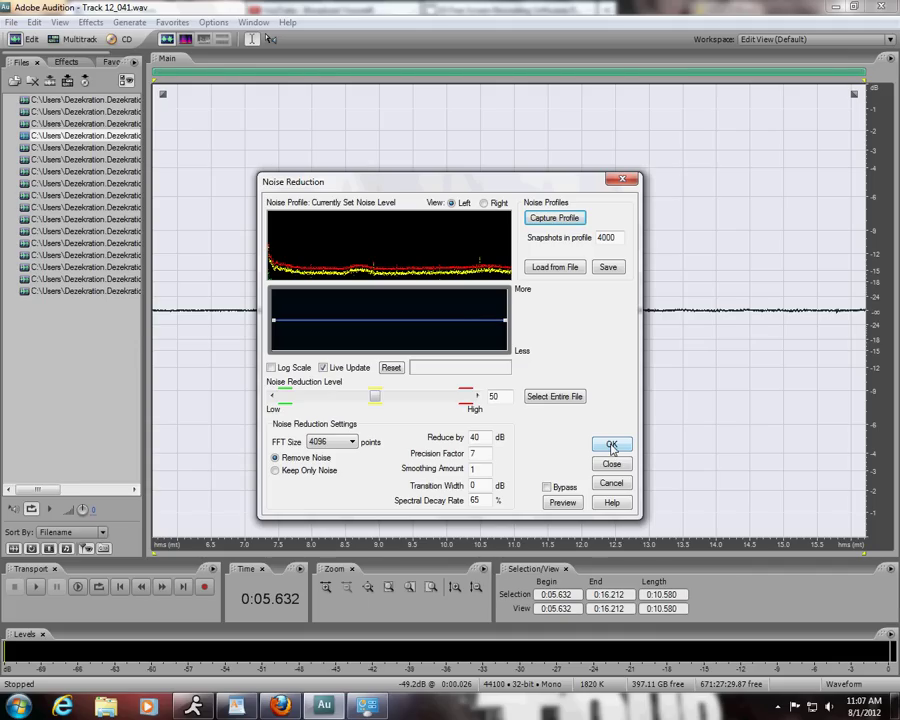
pyautogui.click(612, 445)
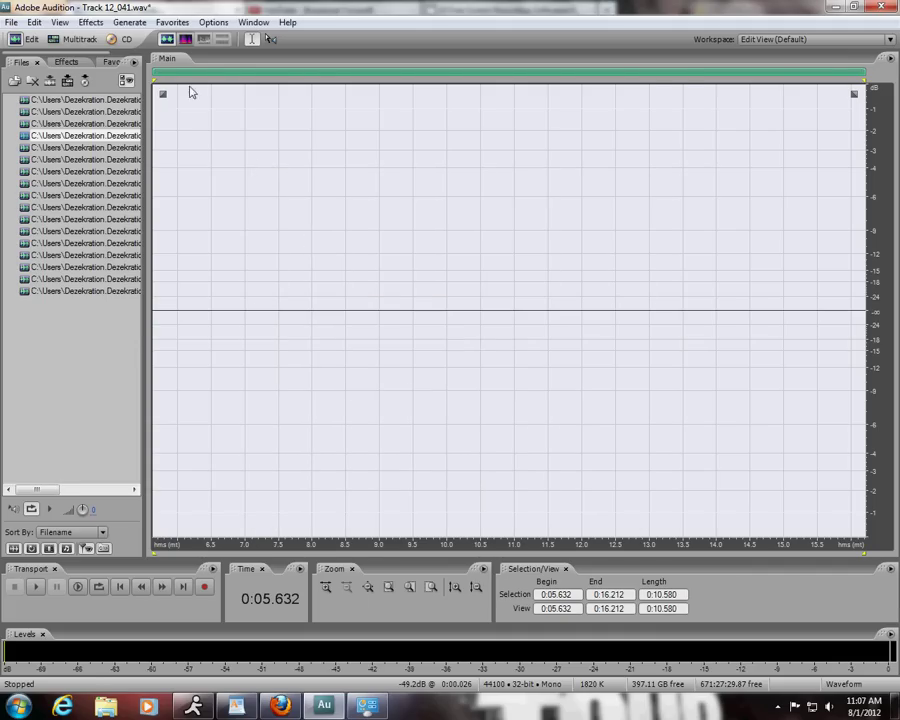
# Step: Return to the Runaway multitrack view, zoom and scroll the timeline out, and select Track 8
pyautogui.click(52, 40)
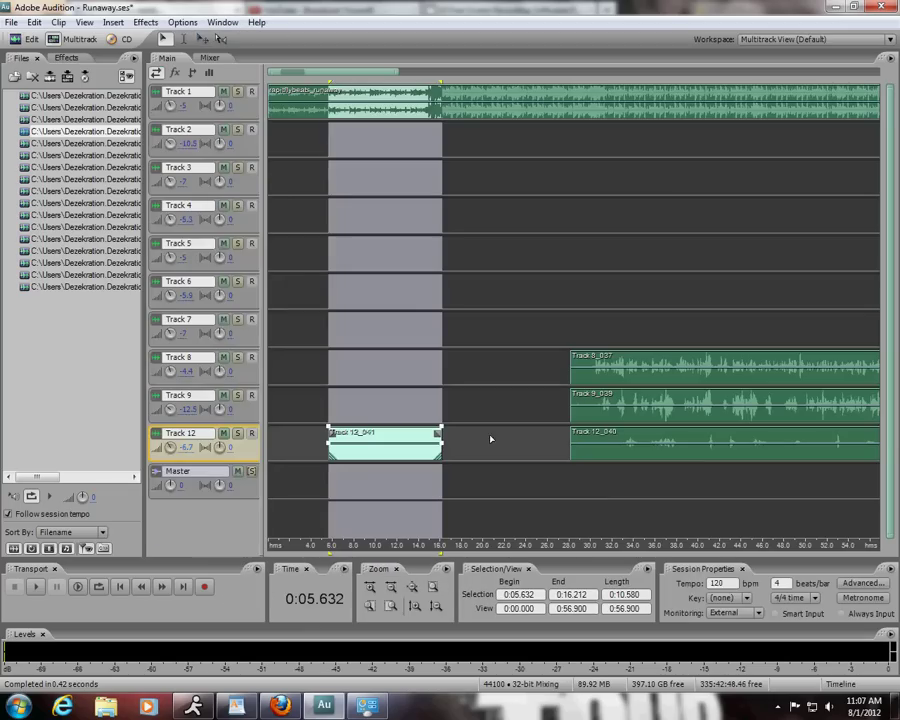
pyautogui.click(531, 428)
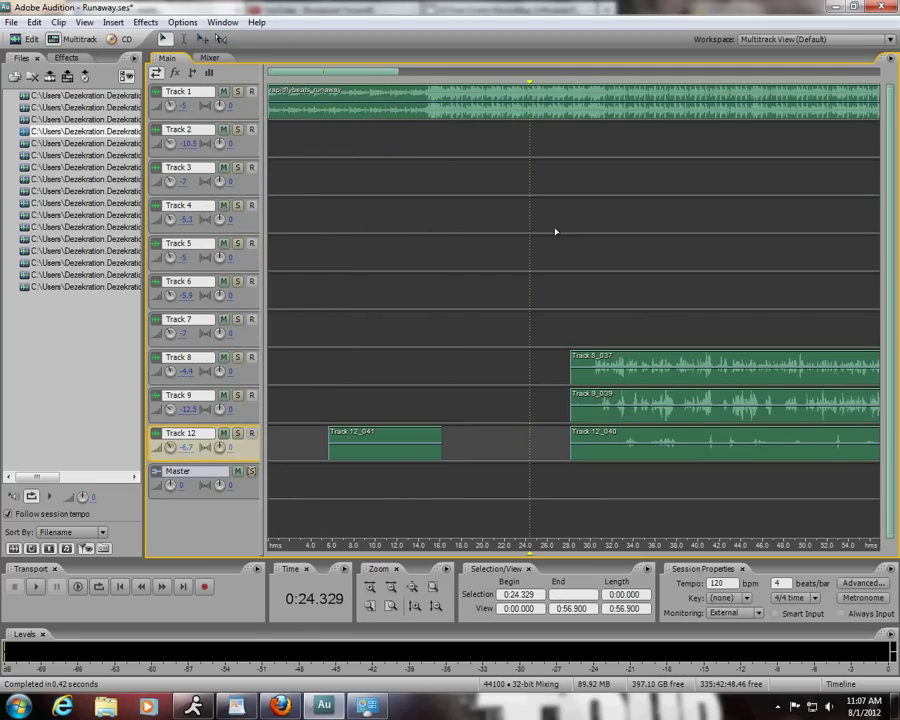
pyautogui.scroll(-3, 395, 79)
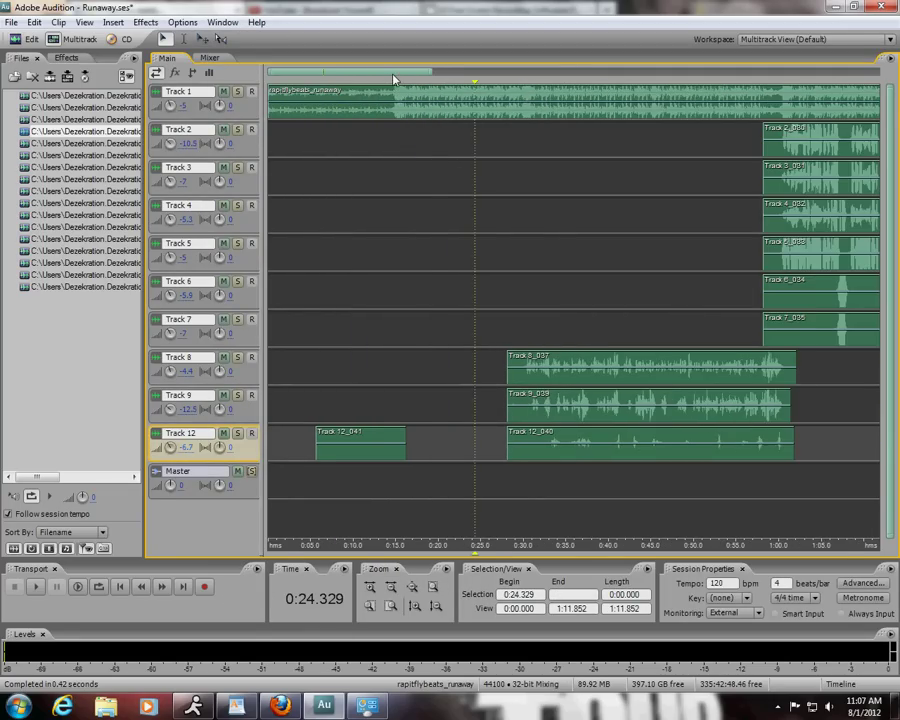
pyautogui.moveTo(395, 79); pyautogui.dragTo(417, 78)
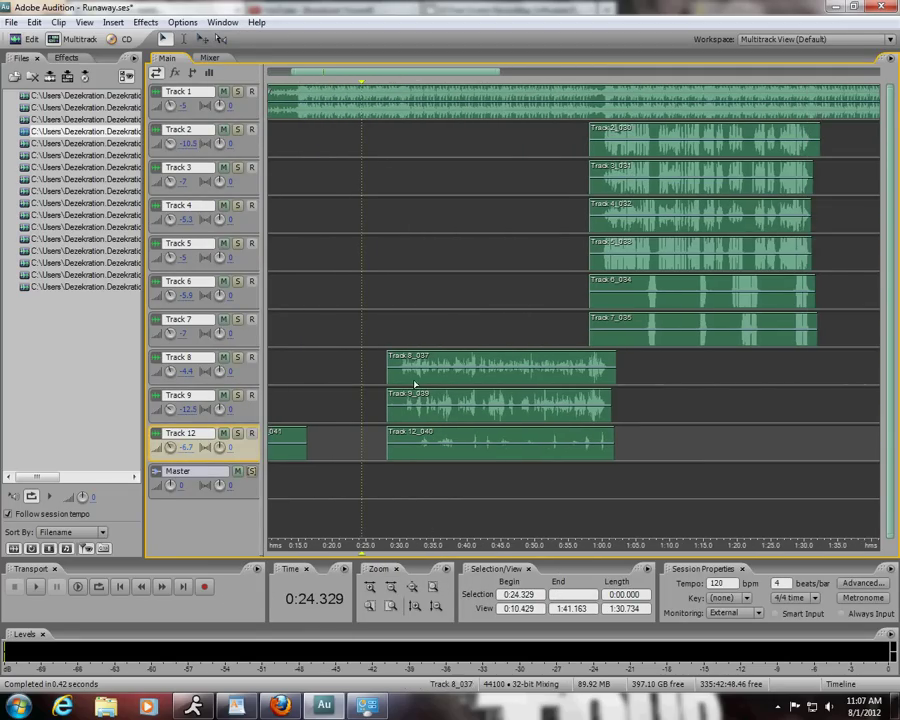
pyautogui.click(376, 380)
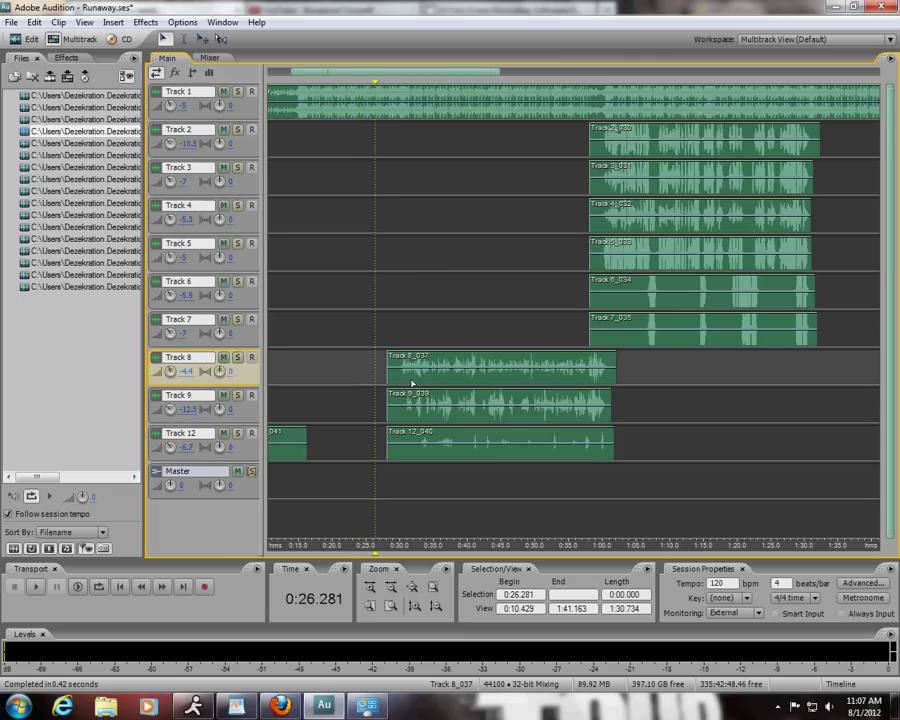
# Step: Open the Track 8_037 clip for editing and apply Noise Reduction to it
pyautogui.doubleClick(414, 375)
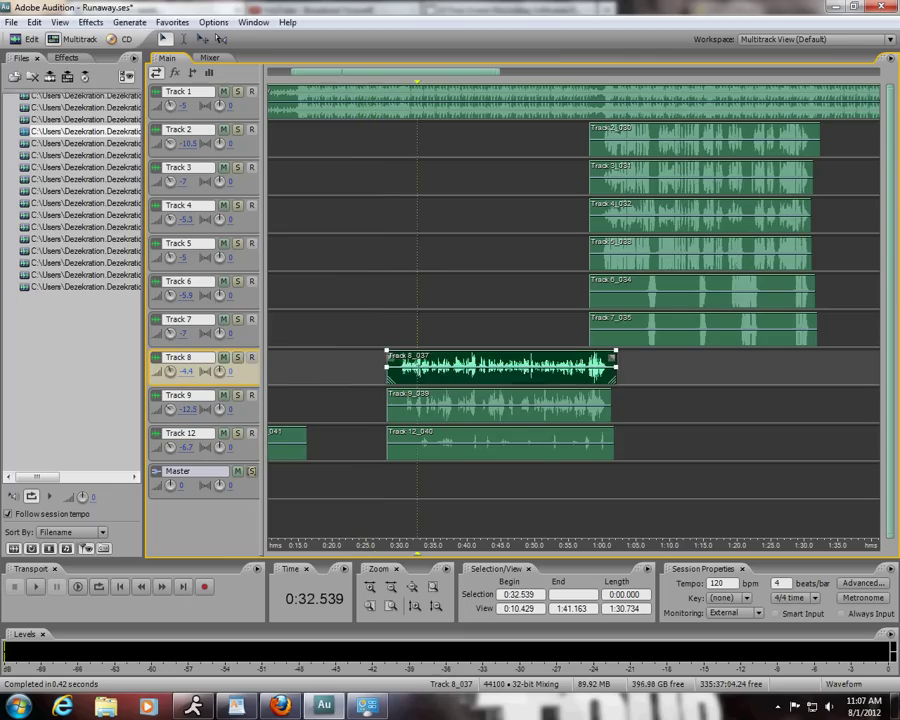
pyautogui.click(89, 22)
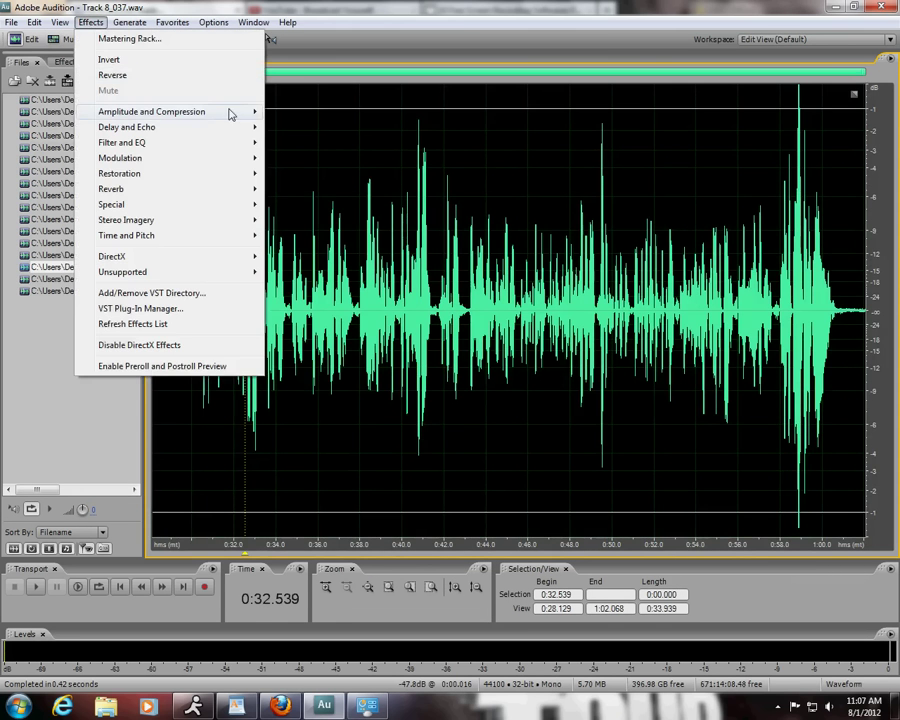
pyautogui.moveTo(227, 175)
pyautogui.click(347, 264)
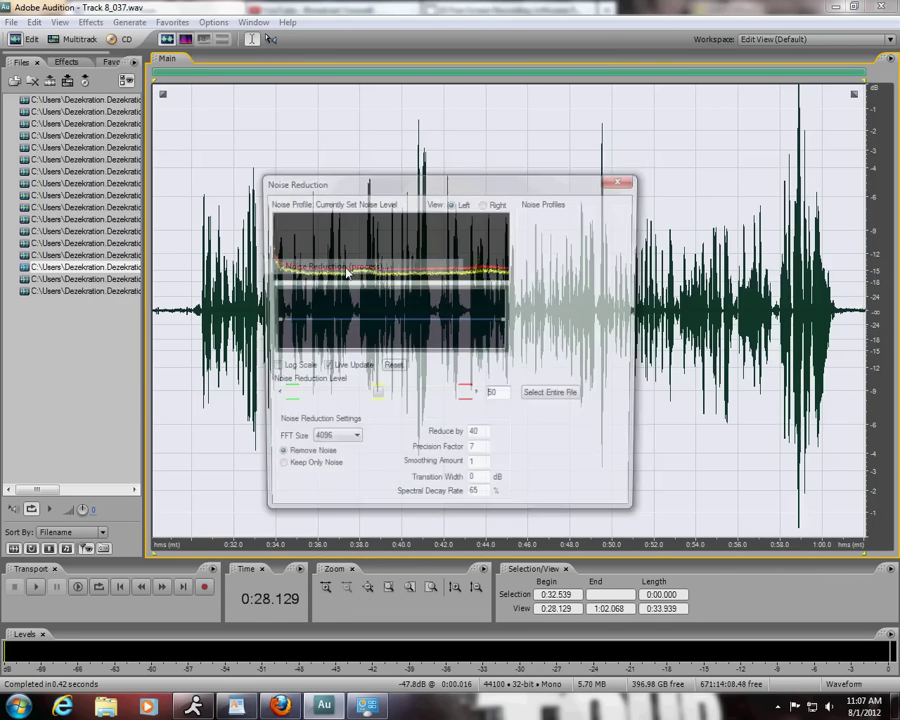
pyautogui.click(607, 442)
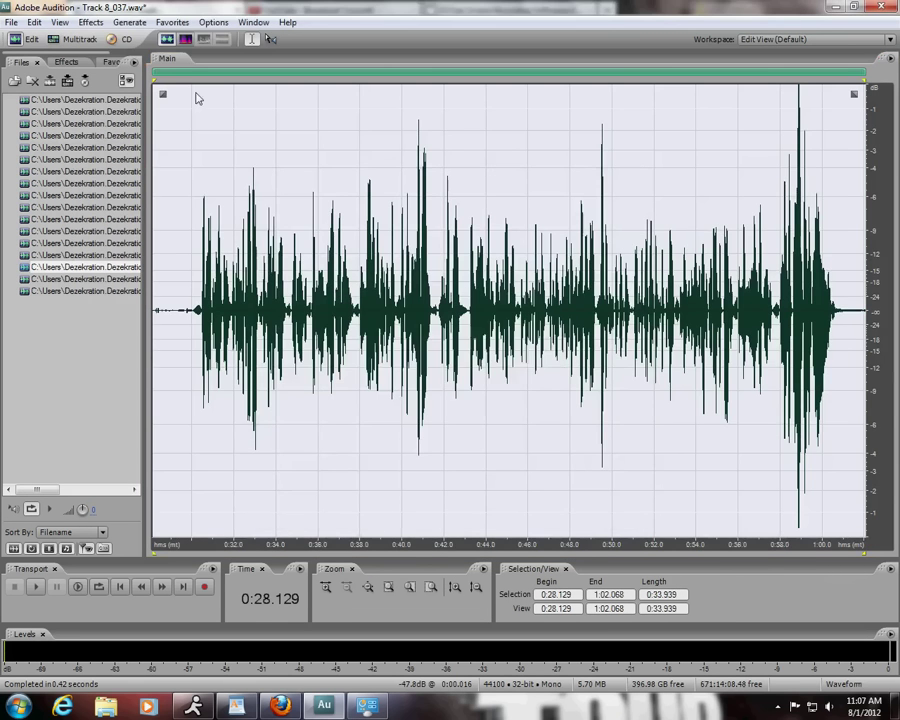
# Step: Apply Dynamics Processing with preset 1 (2.5:1 above -20 dB, 6 dB gain) to Track 8_037
pyautogui.click(90, 22)
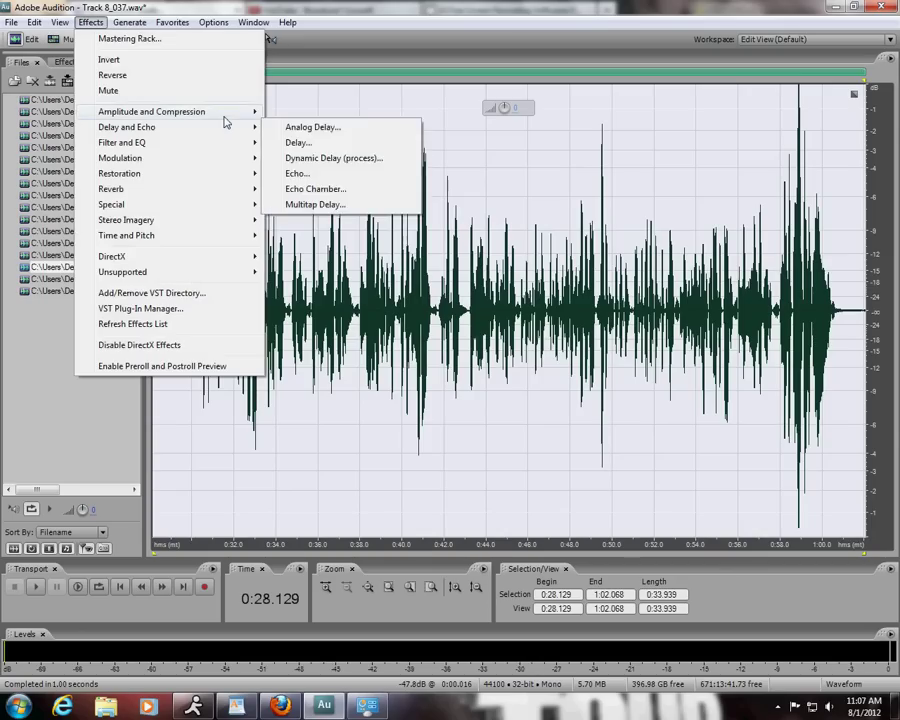
pyautogui.moveTo(226, 116)
pyautogui.click(340, 142)
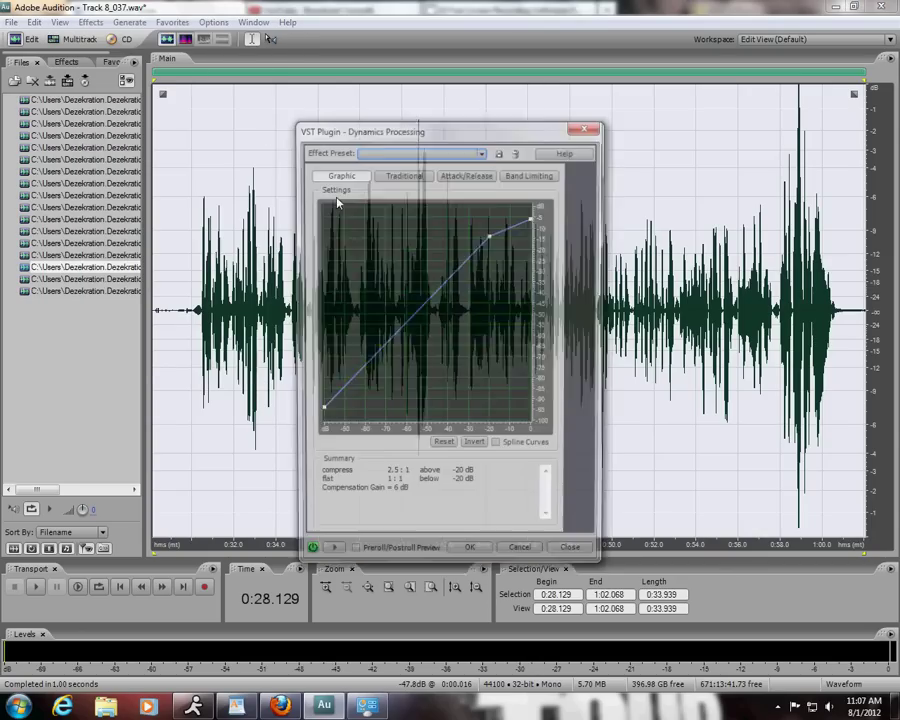
pyautogui.click(448, 152)
pyautogui.scroll(-3, 425, 240)
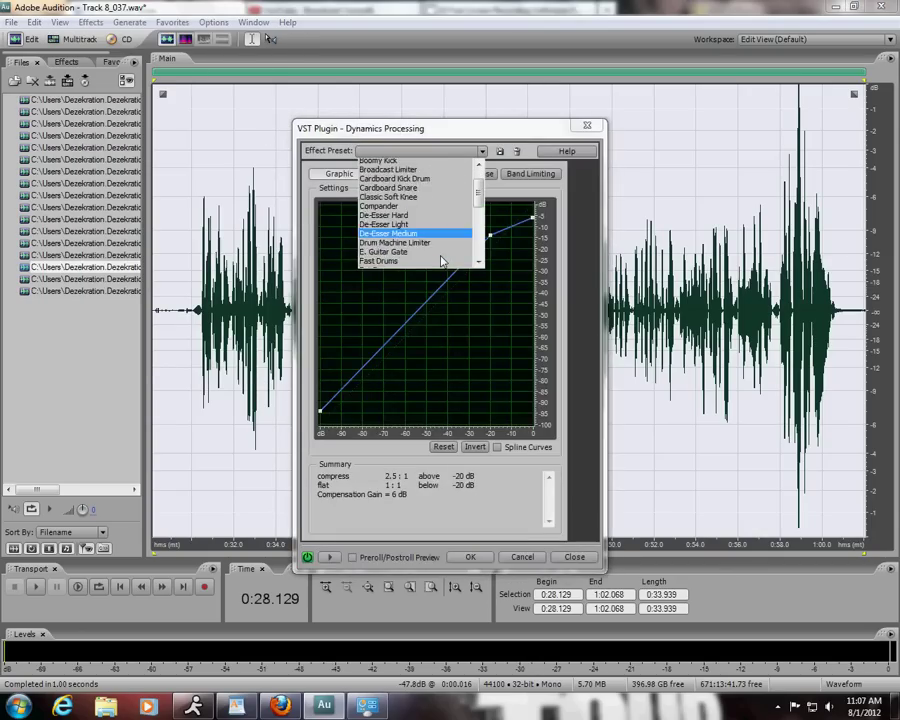
pyautogui.click(411, 237)
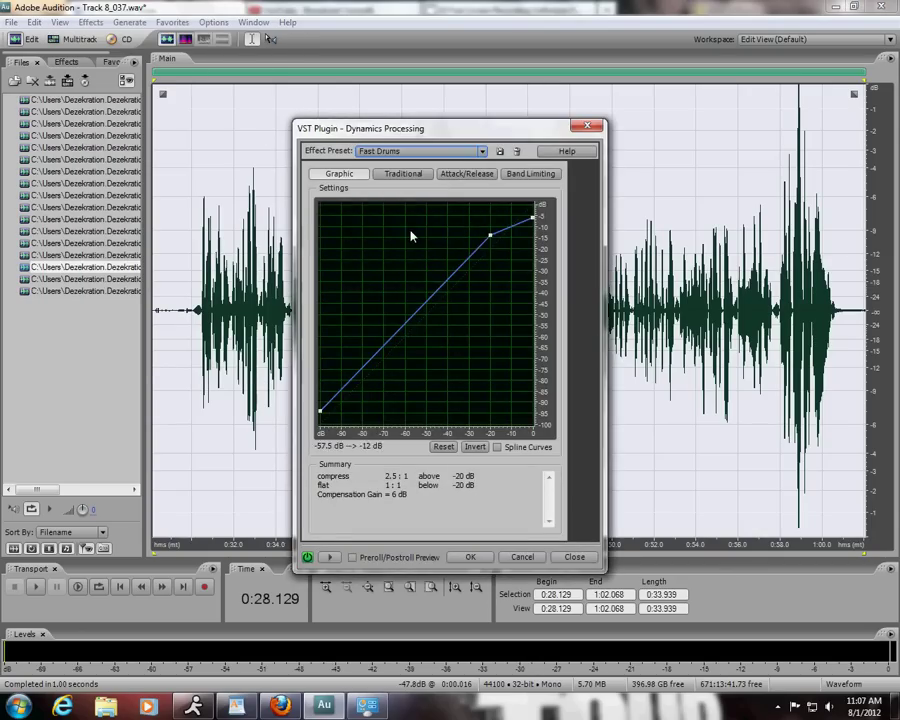
pyautogui.click(481, 151)
pyautogui.scroll(1, 457, 213)
pyautogui.scroll(3, 457, 213)
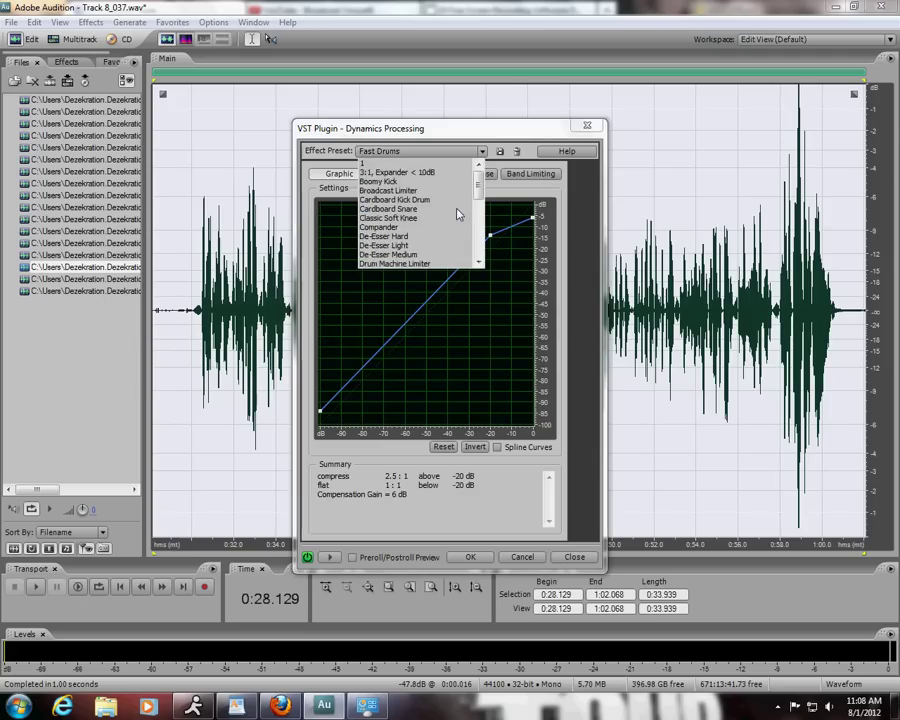
pyautogui.click(420, 170)
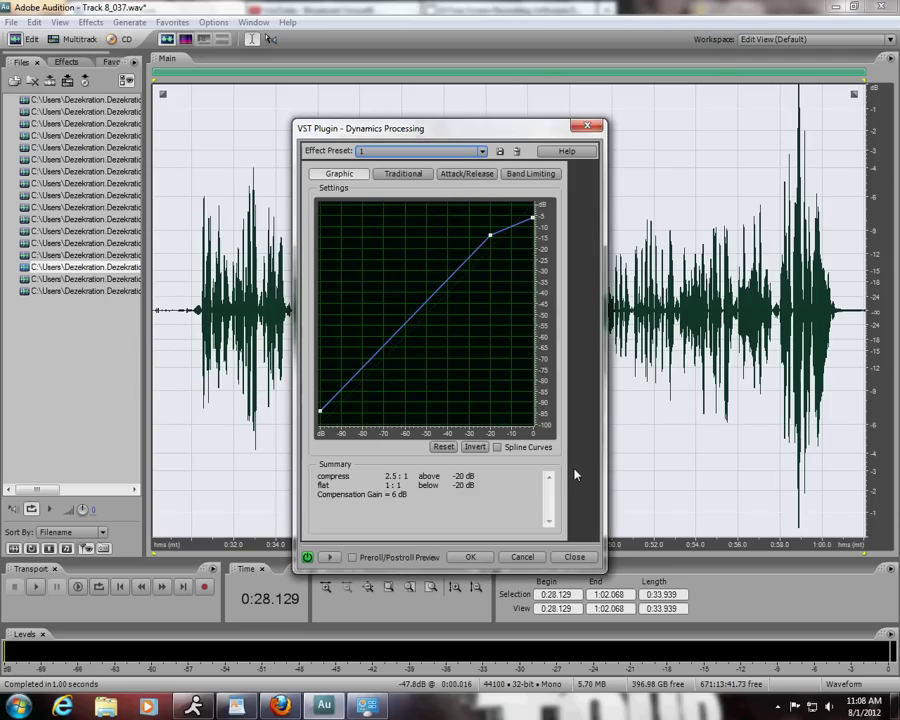
pyautogui.click(470, 557)
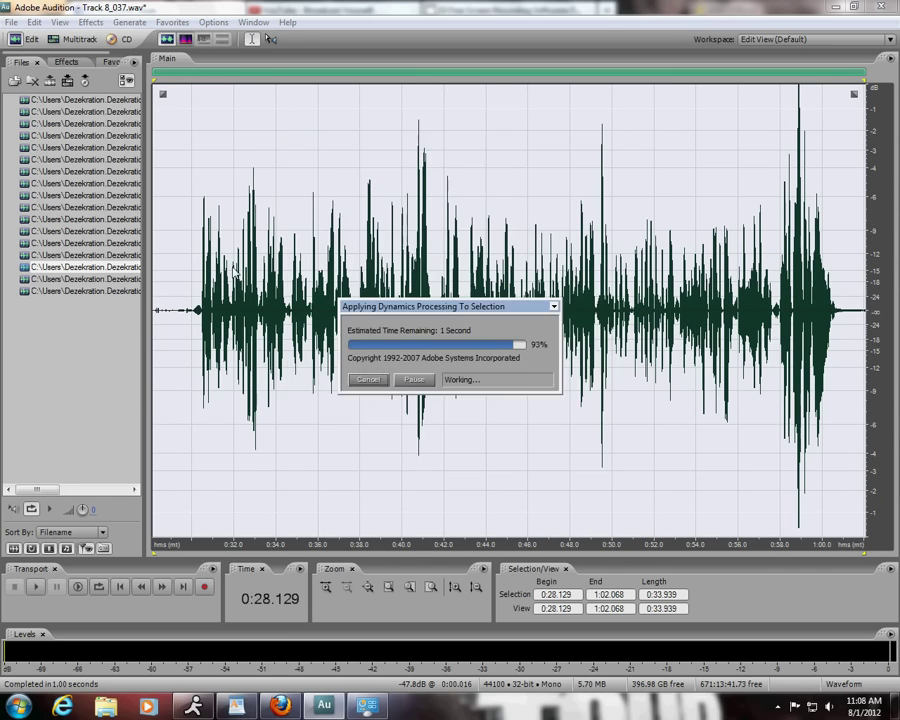
# Step: Apply Studio Reverb with the Mastering Reverb preset (500 ms decay, 20% wet) to Track 8_037
pyautogui.click(90, 22)
pyautogui.moveTo(229, 191)
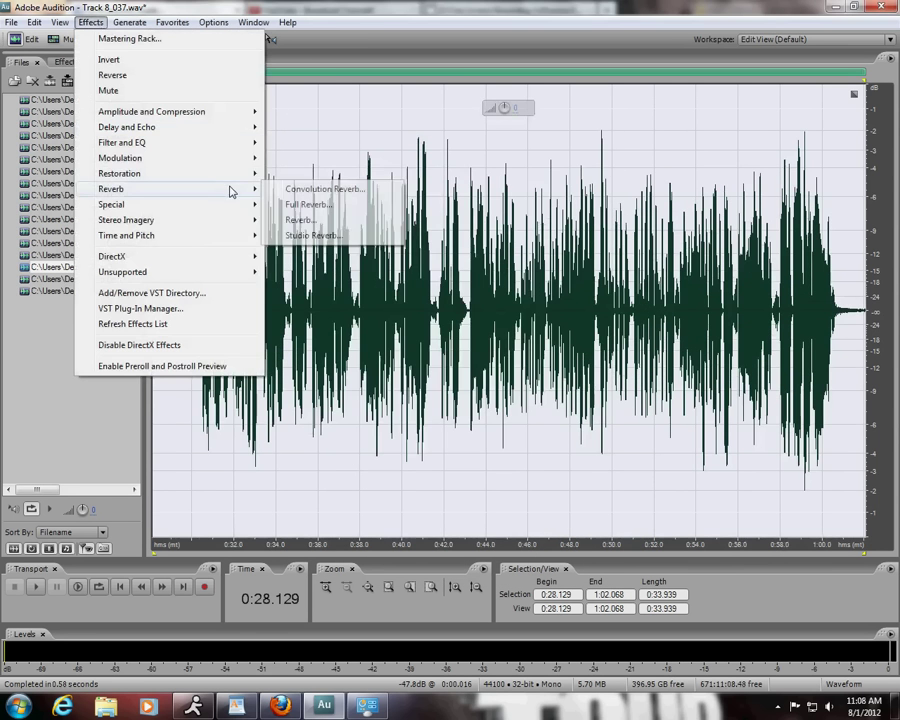
pyautogui.click(312, 235)
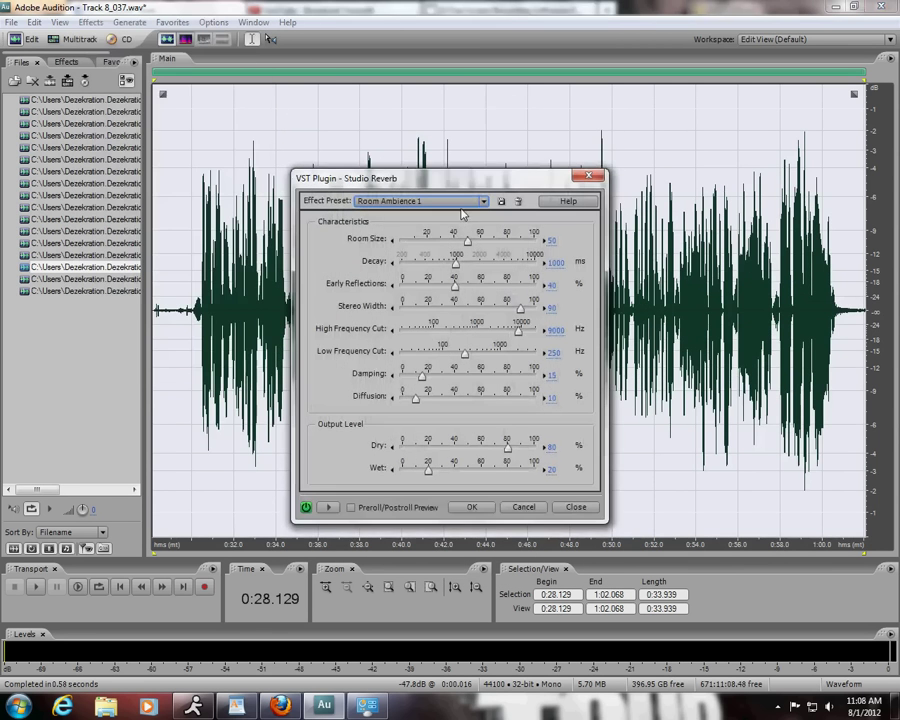
pyautogui.click(463, 201)
pyautogui.click(440, 248)
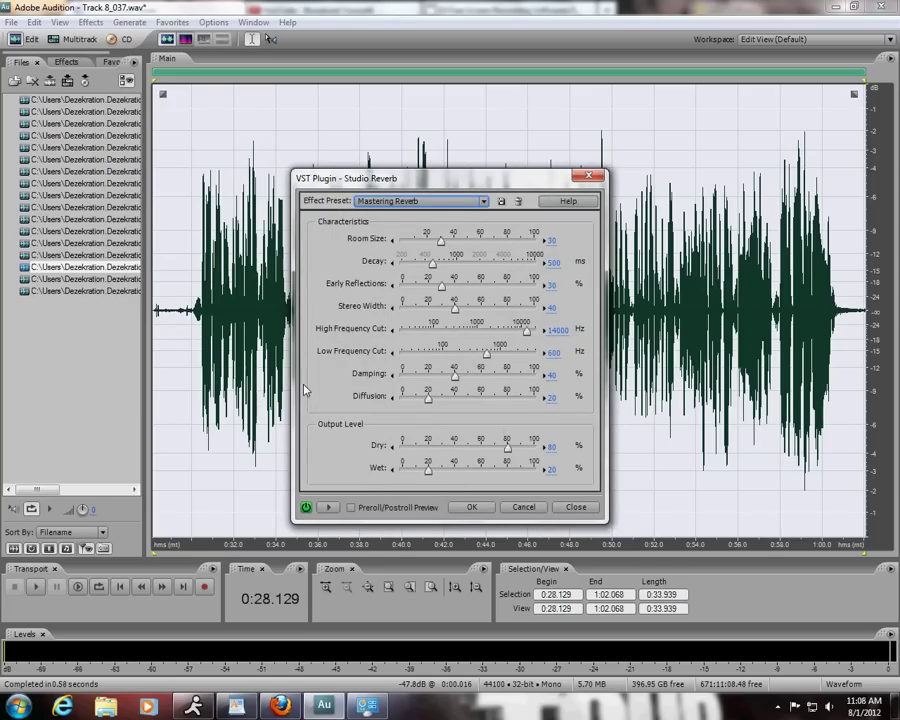
pyautogui.press('Return')
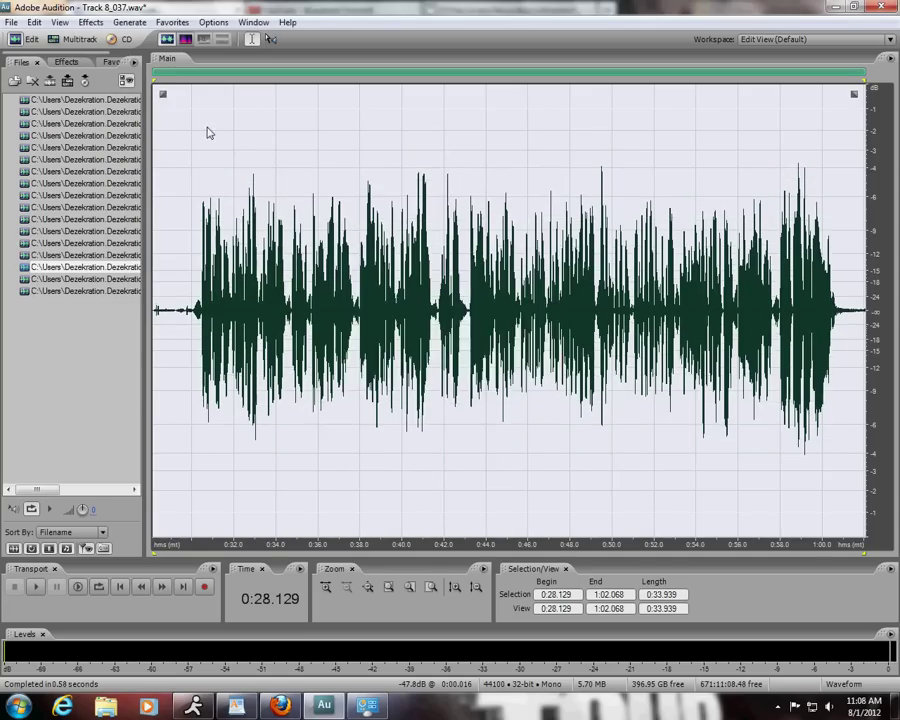
# Step: Process Track 8_037 with iZotope Ozone 4 using the Voiceover - Basic Male Voice preset
pyautogui.click(94, 25)
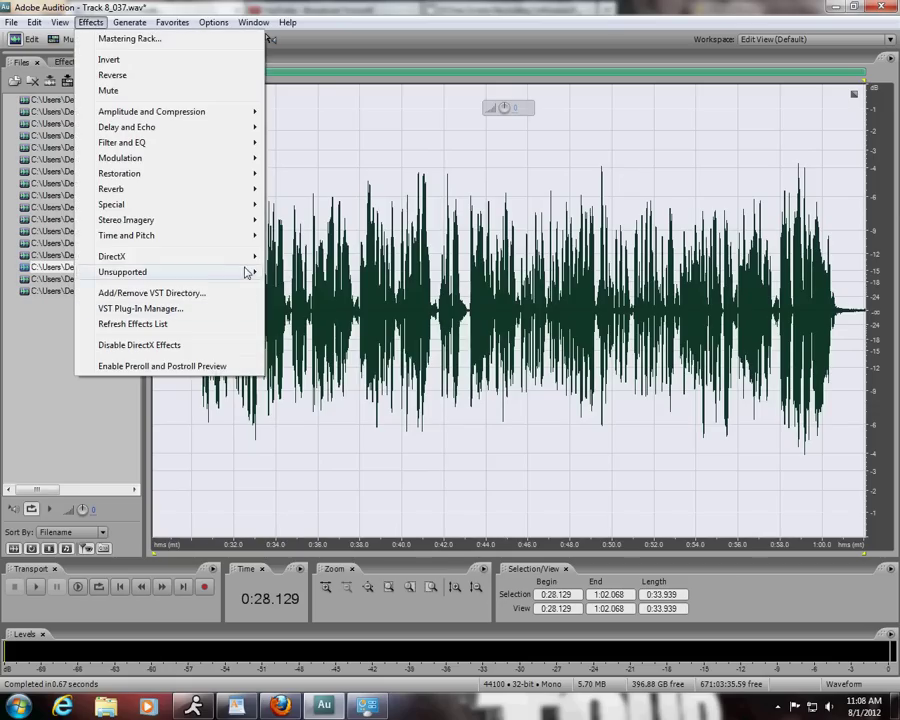
pyautogui.moveTo(236, 262)
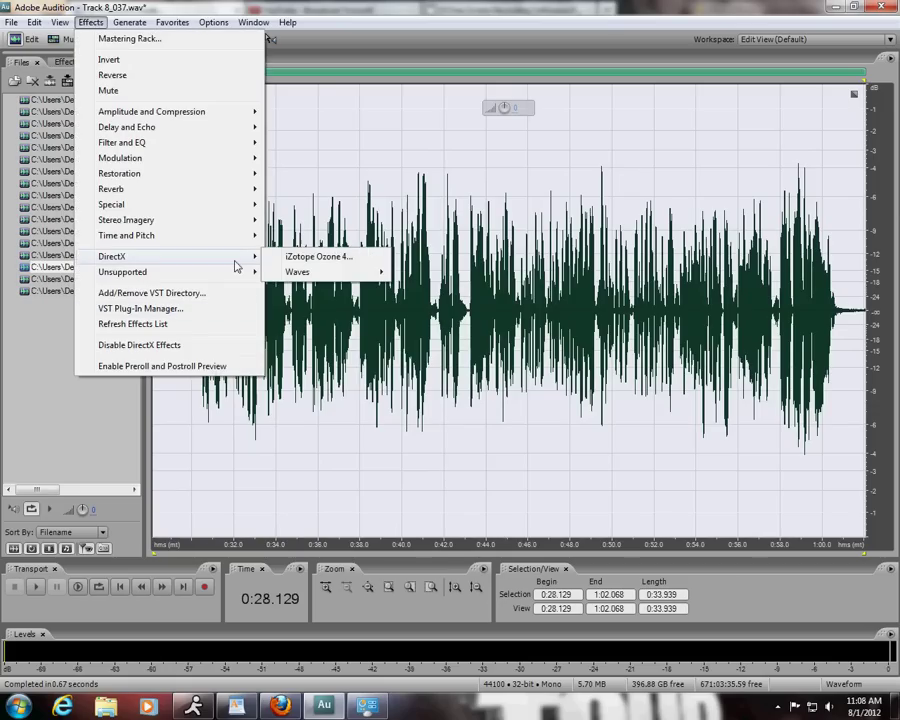
pyautogui.click(289, 261)
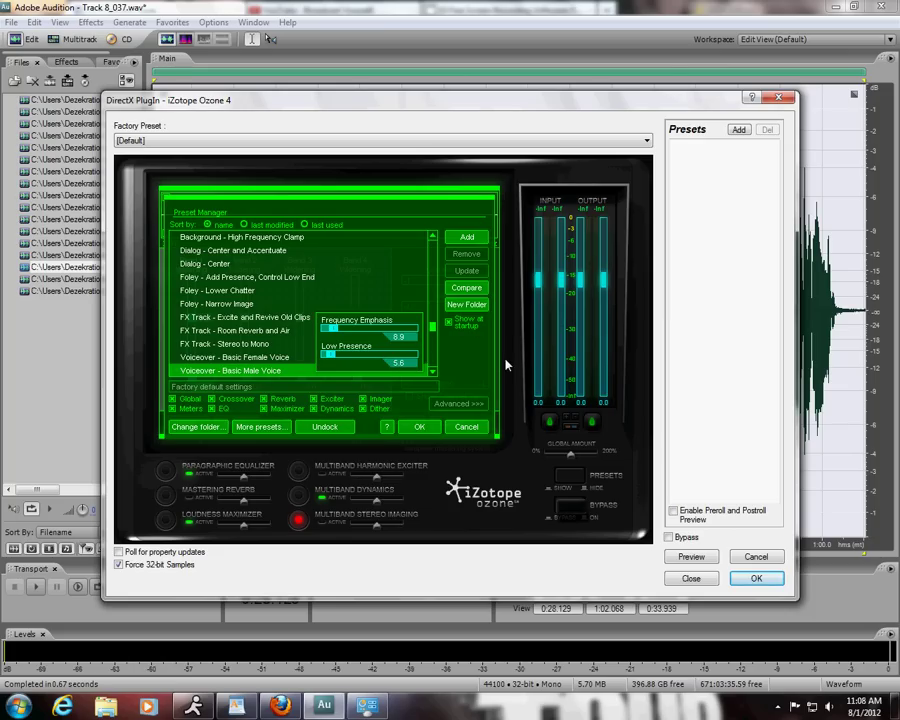
pyautogui.click(754, 580)
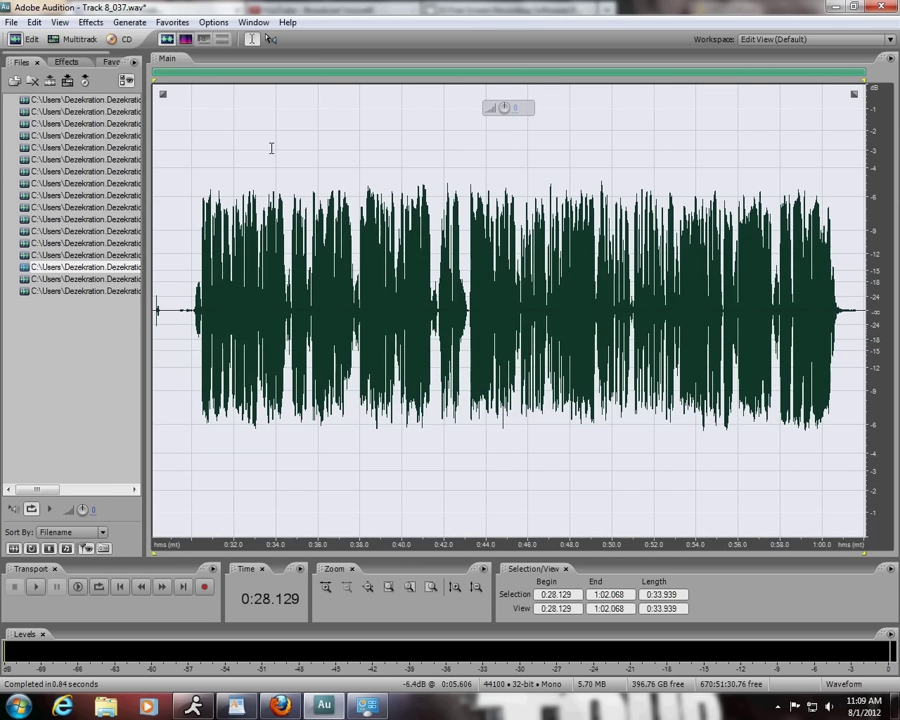
# Step: Select the breath from 0:30.028 to 0:30.445 and play it back
pyautogui.scroll(5, 303, 79)
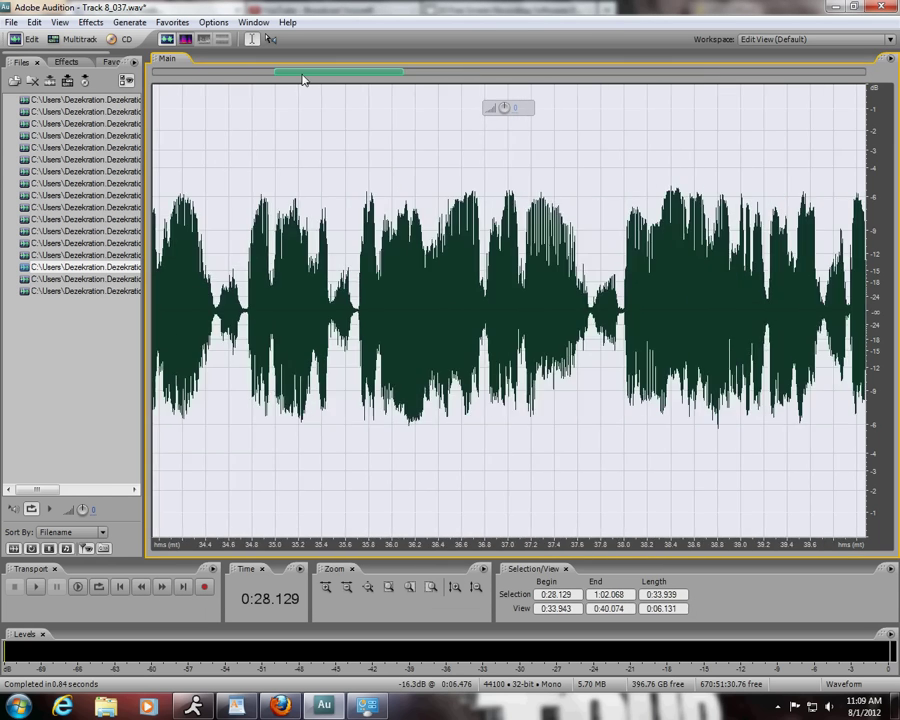
pyautogui.scroll(3, 303, 79)
pyautogui.moveTo(305, 77); pyautogui.dragTo(197, 76)
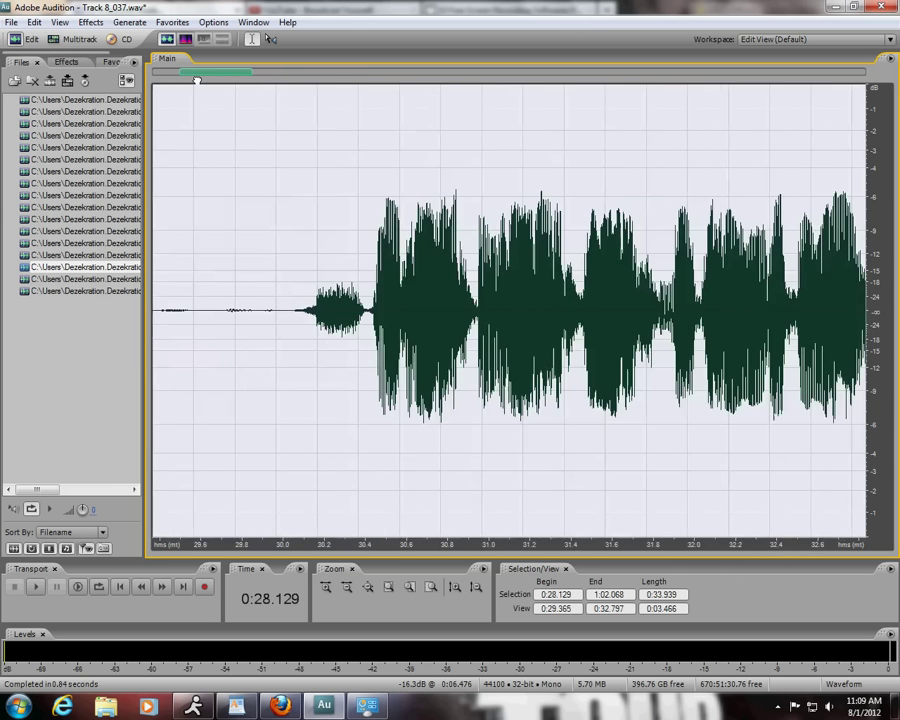
pyautogui.moveTo(274, 324); pyautogui.dragTo(360, 318)
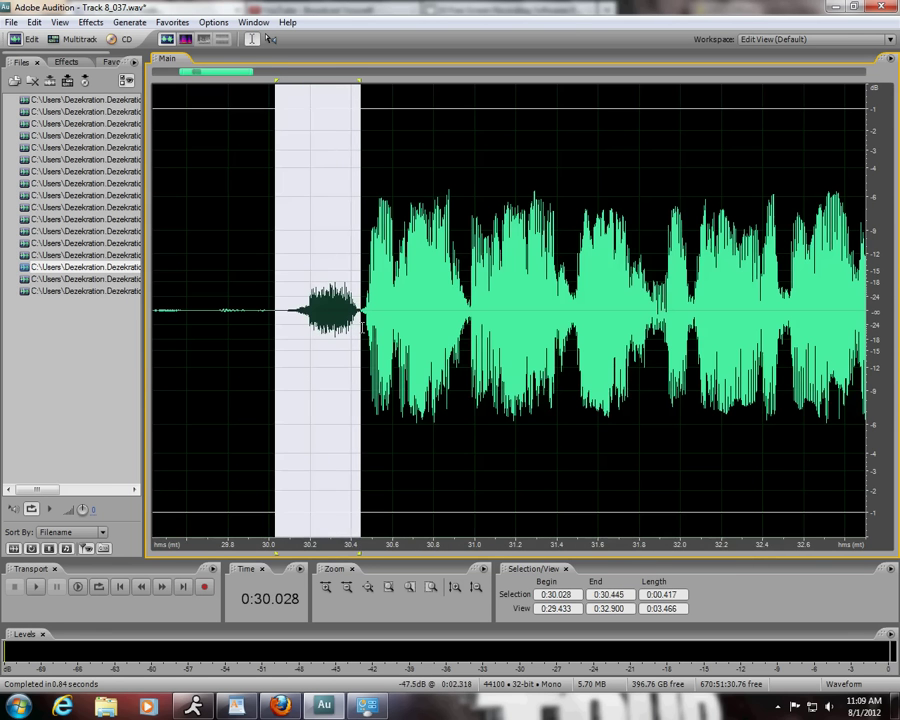
pyautogui.click(35, 587)
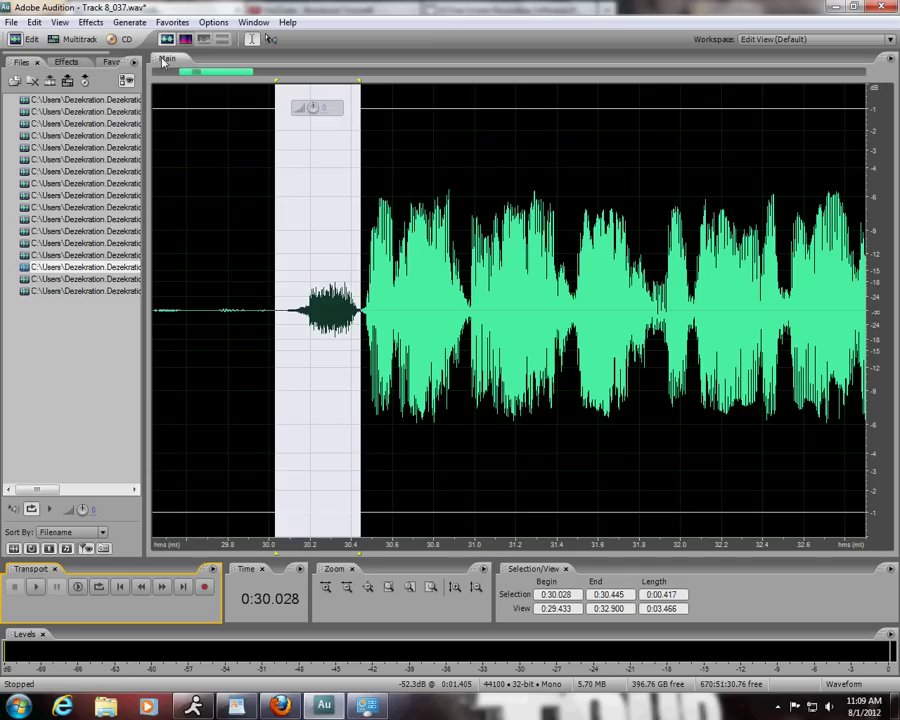
# Step: Cut the selected breath by -20 dB with Amplify's Breath Control preset
pyautogui.click(90, 22)
pyautogui.moveTo(215, 112)
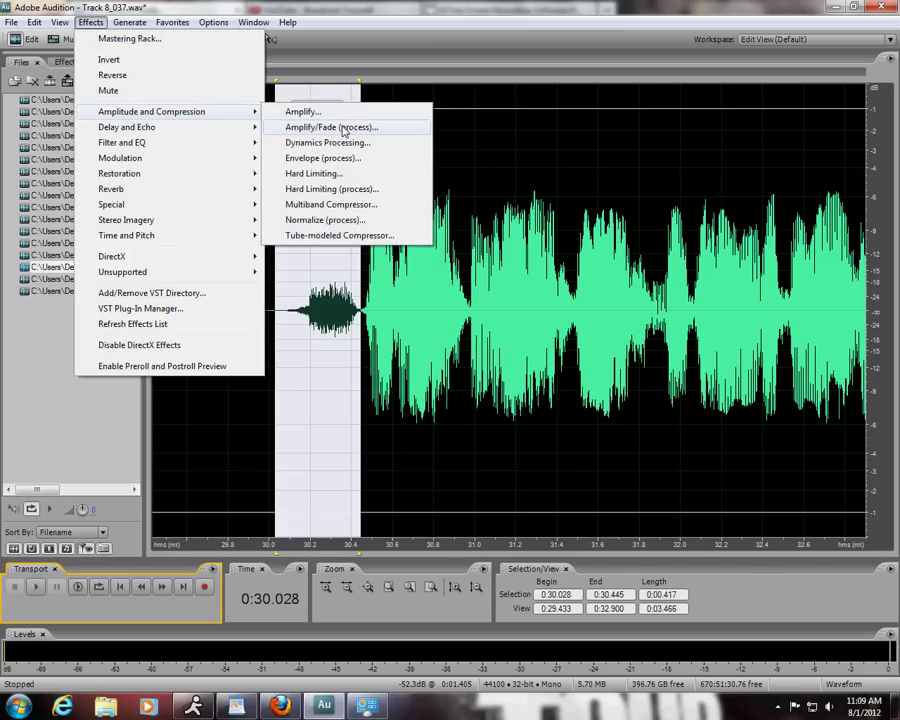
pyautogui.click(344, 128)
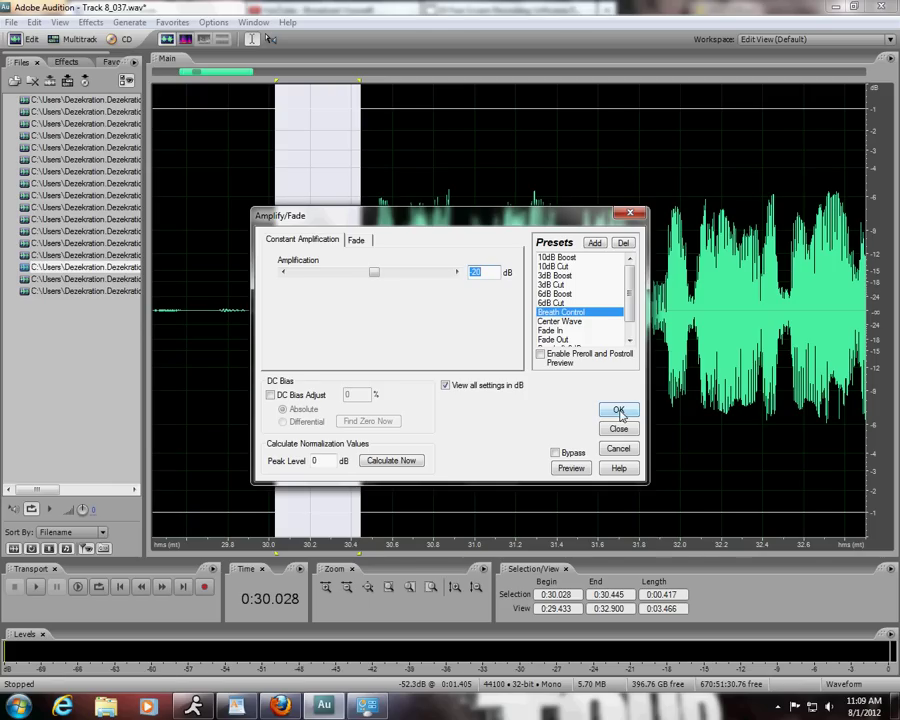
pyautogui.click(619, 411)
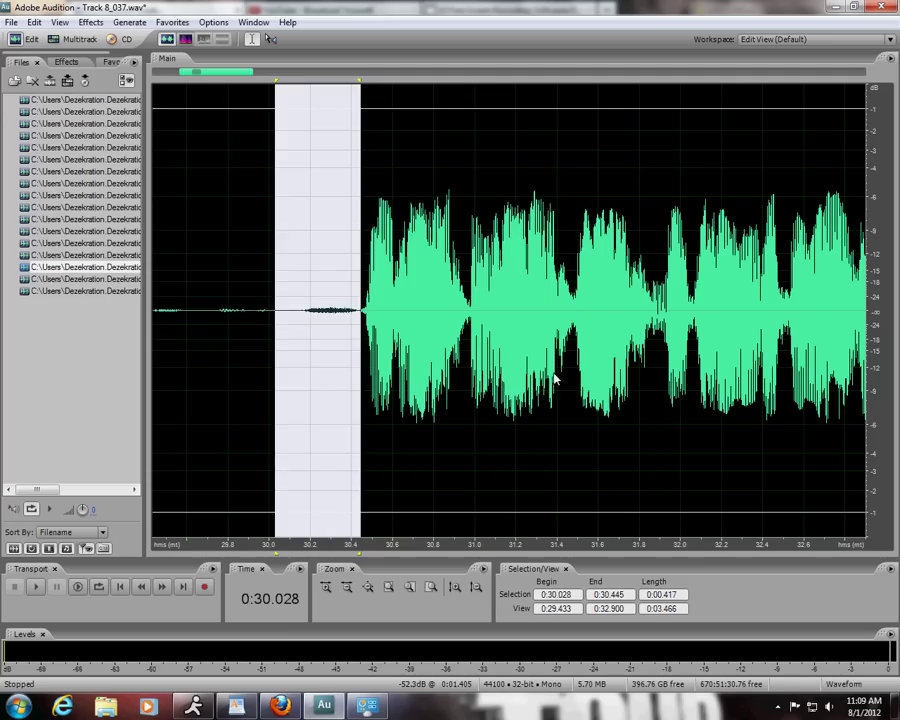
pyautogui.click(345, 337)
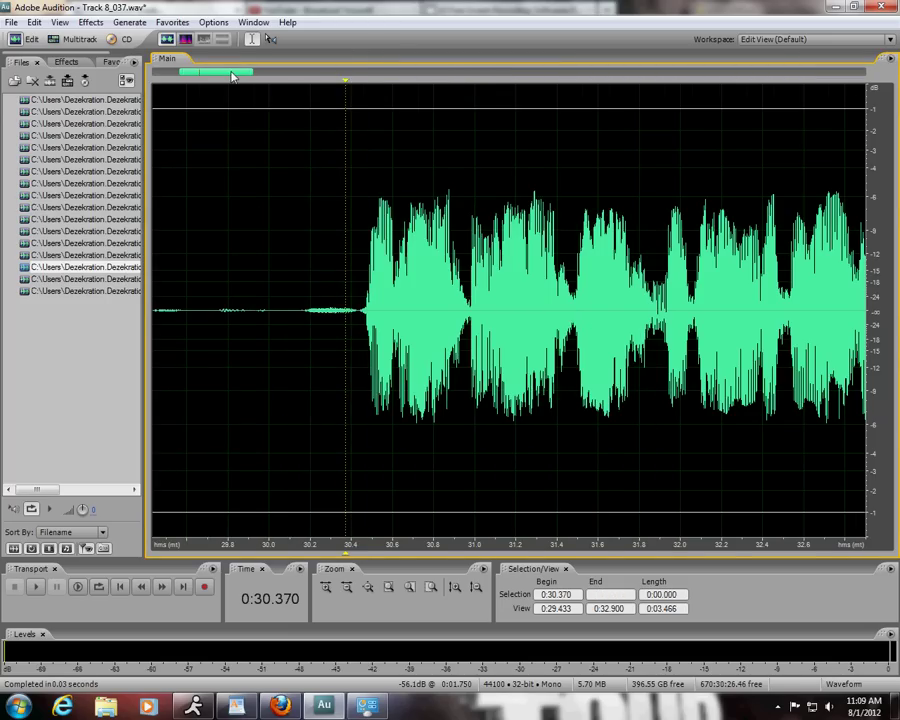
# Step: Play the treated vocal from 0:30.448 to check it, then stop playback
pyautogui.scroll(2, 234, 80)
pyautogui.moveTo(238, 80); pyautogui.dragTo(244, 80)
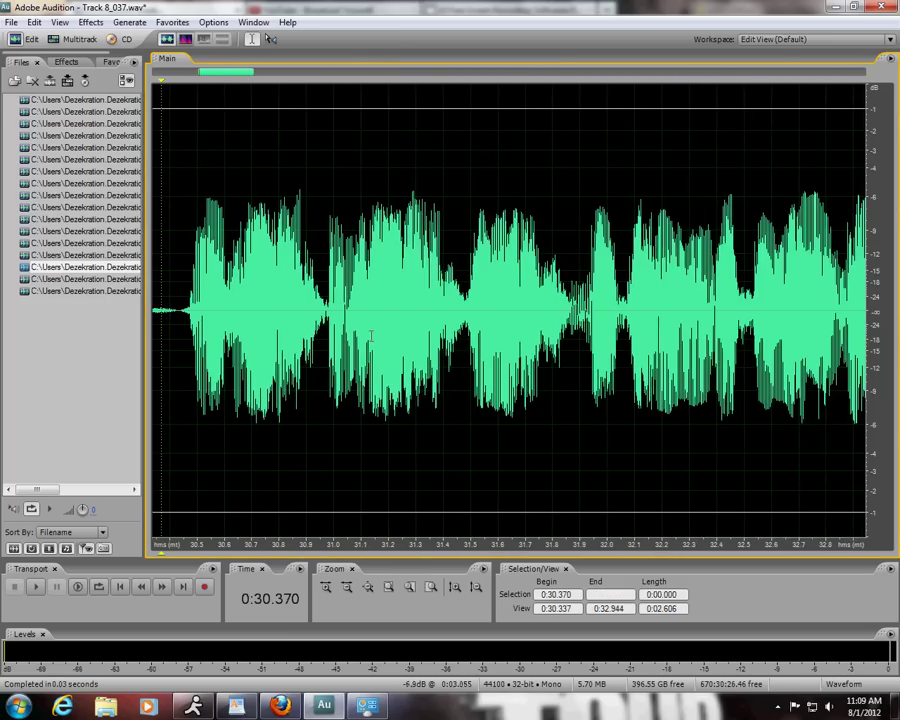
pyautogui.click(184, 341)
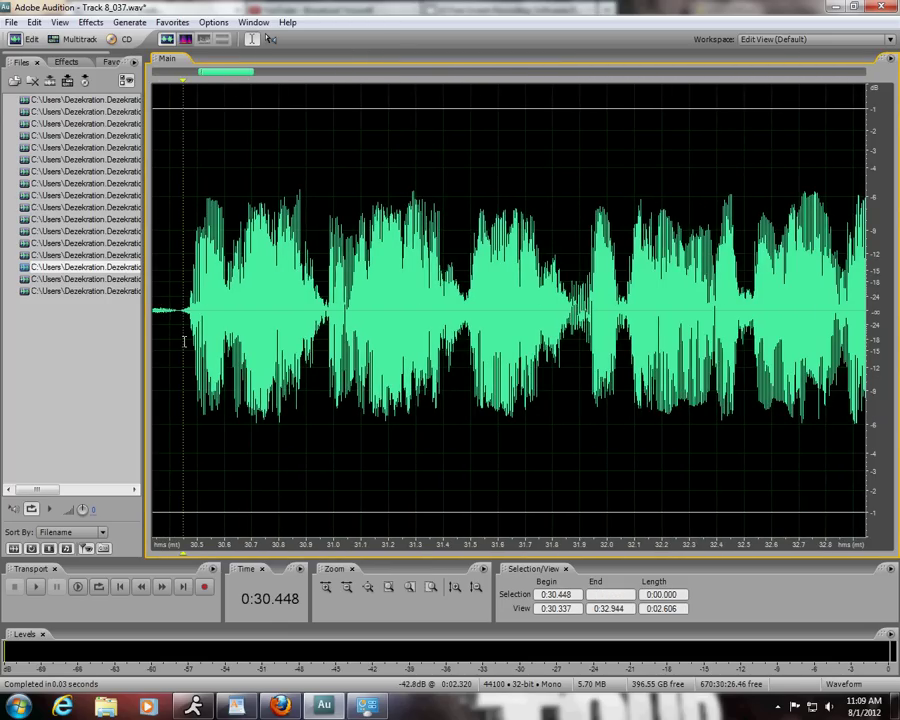
pyautogui.click(35, 595)
pyautogui.click(35, 595)
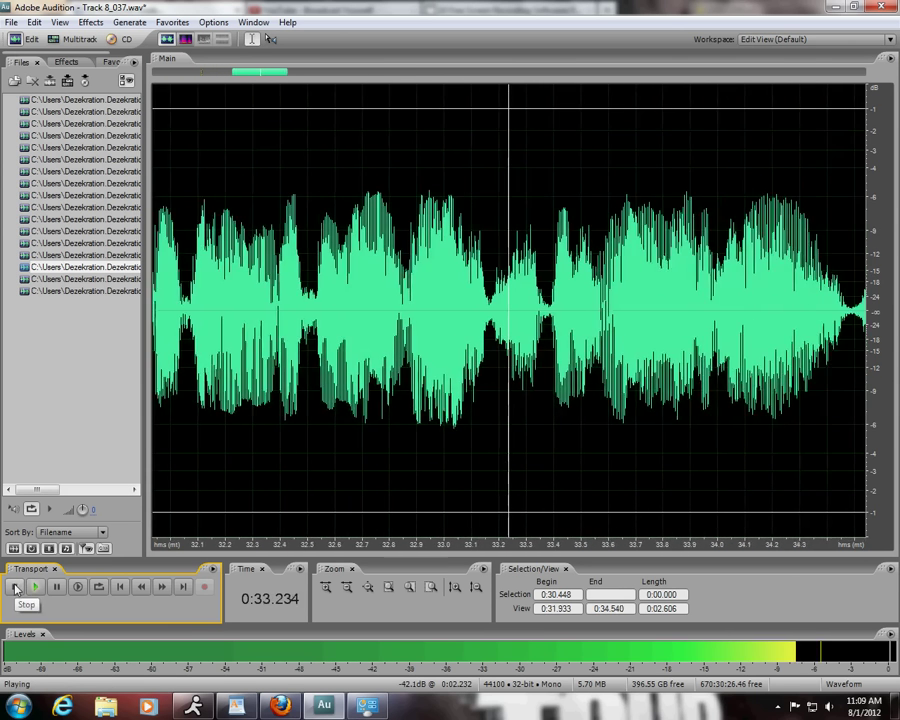
pyautogui.click(15, 589)
# Step: Turn down the breaths at 0:33.160–0:33.383 and 0:34.500–0:34.722 with the Amplify cut
pyautogui.moveTo(347, 320); pyautogui.dragTo(409, 350)
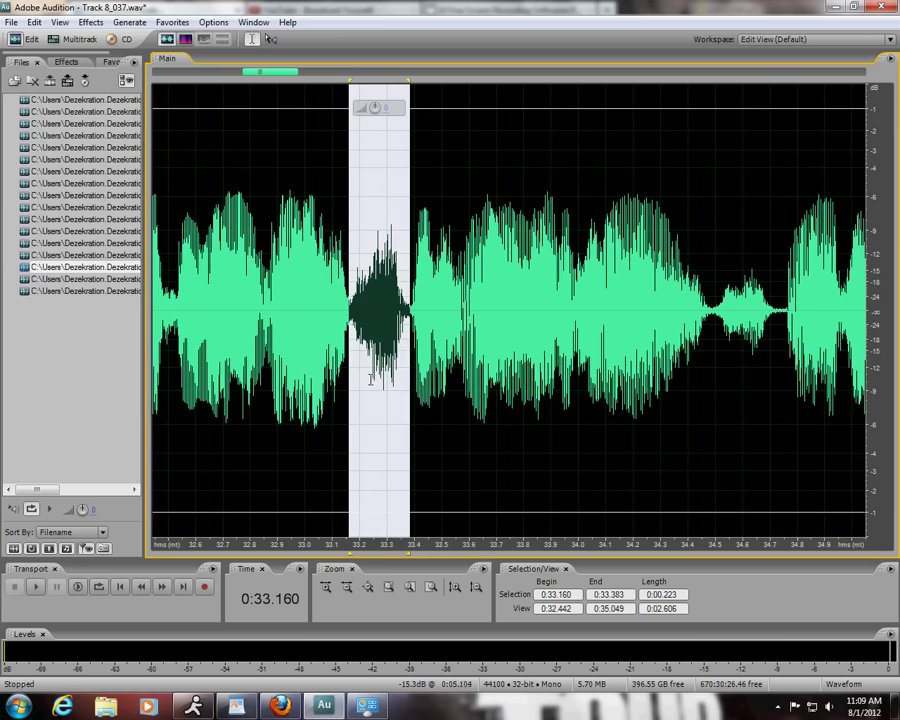
pyautogui.click(90, 22)
pyautogui.moveTo(206, 114)
pyautogui.click(313, 128)
pyautogui.press('Return')
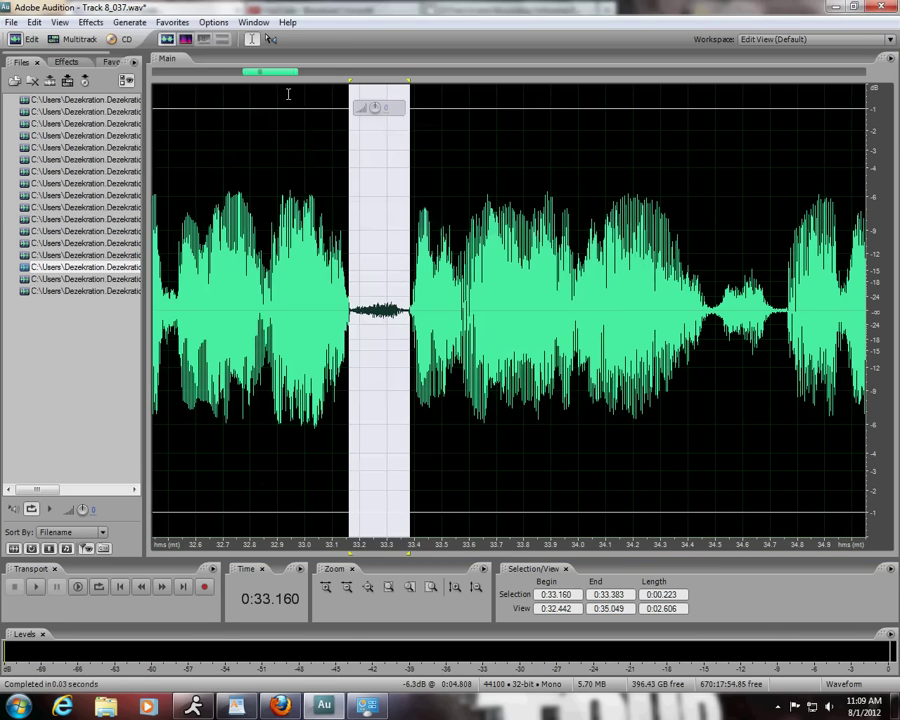
pyautogui.moveTo(287, 74); pyautogui.dragTo(314, 73)
pyautogui.moveTo(321, 300); pyautogui.dragTo(380, 300)
pyautogui.click(97, 26)
pyautogui.moveTo(258, 111)
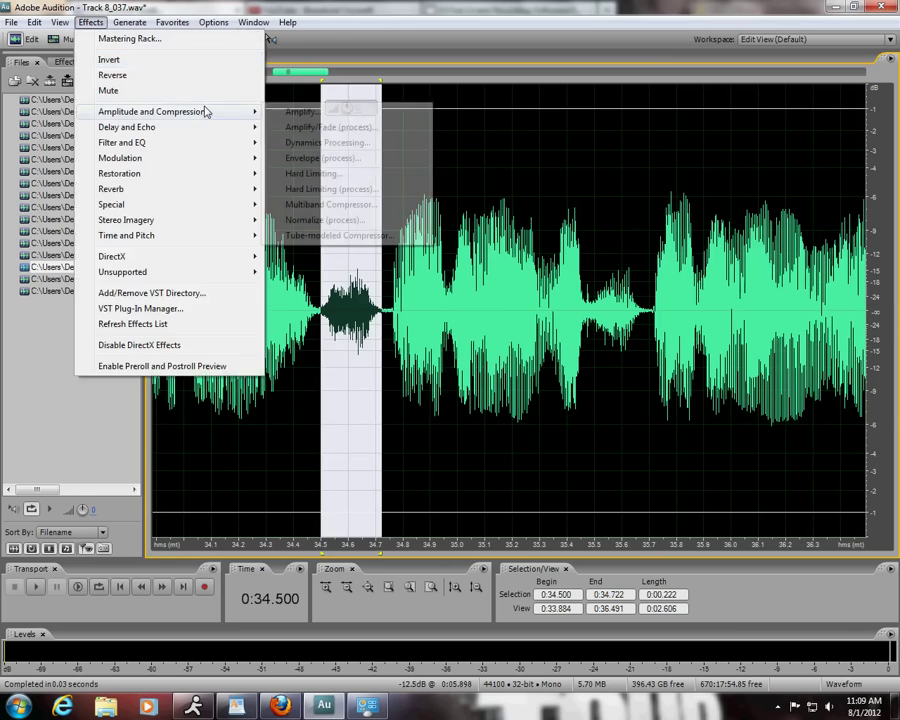
pyautogui.click(315, 128)
pyautogui.press('Return')
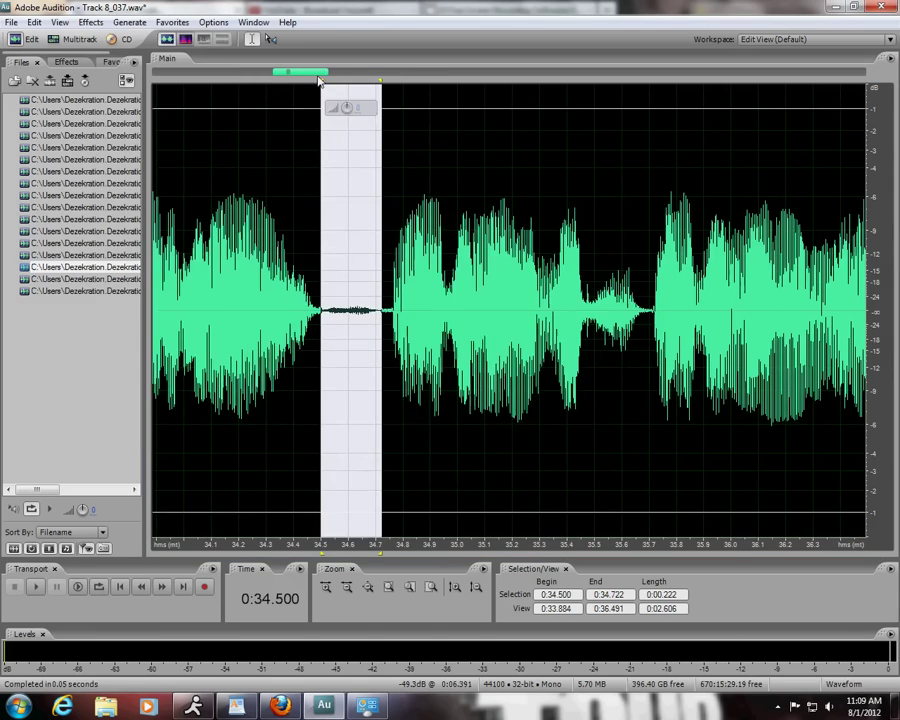
# Step: Turn down the breaths at 0:35.478–0:35.684 and 0:37.714–0:37.961 with the Amplify cut
pyautogui.moveTo(310, 73); pyautogui.dragTo(338, 86)
pyautogui.moveTo(276, 250); pyautogui.dragTo(332, 250)
pyautogui.click(91, 22)
pyautogui.moveTo(208, 111)
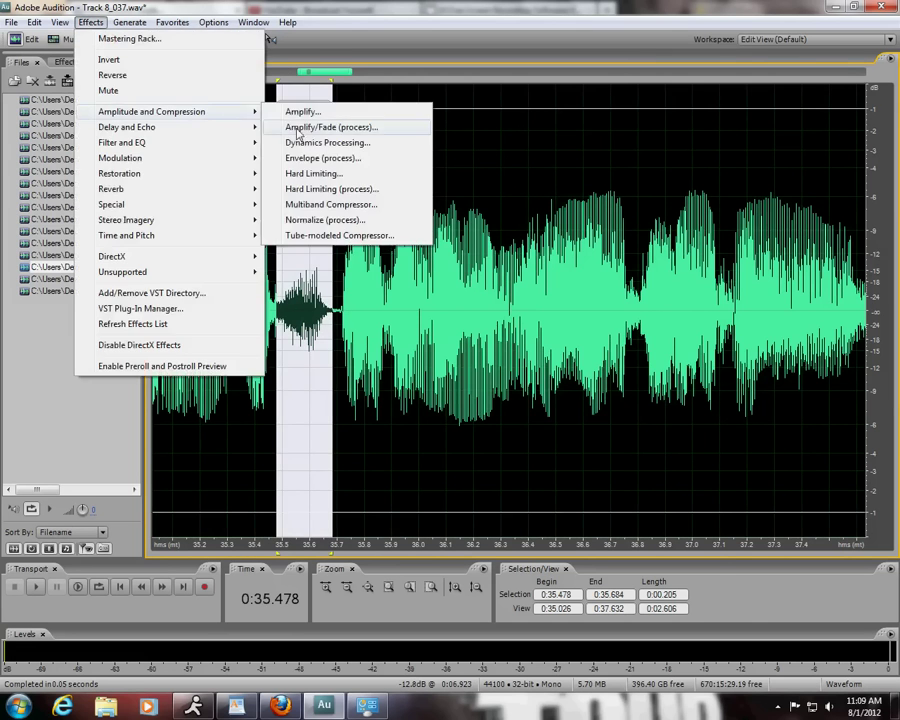
pyautogui.click(300, 127)
pyautogui.press('Return')
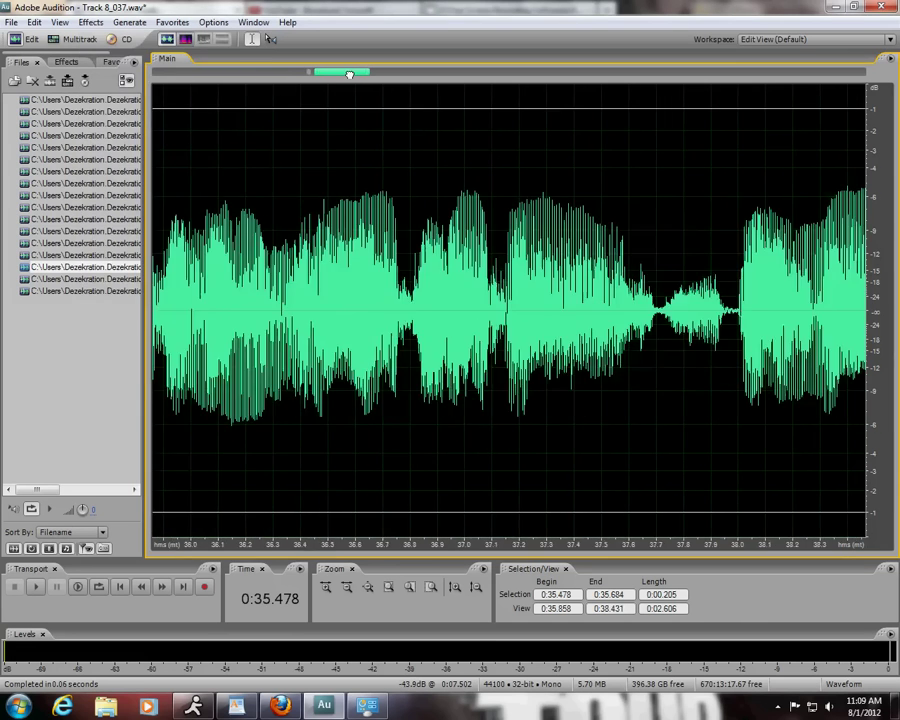
pyautogui.moveTo(349, 75); pyautogui.dragTo(363, 106)
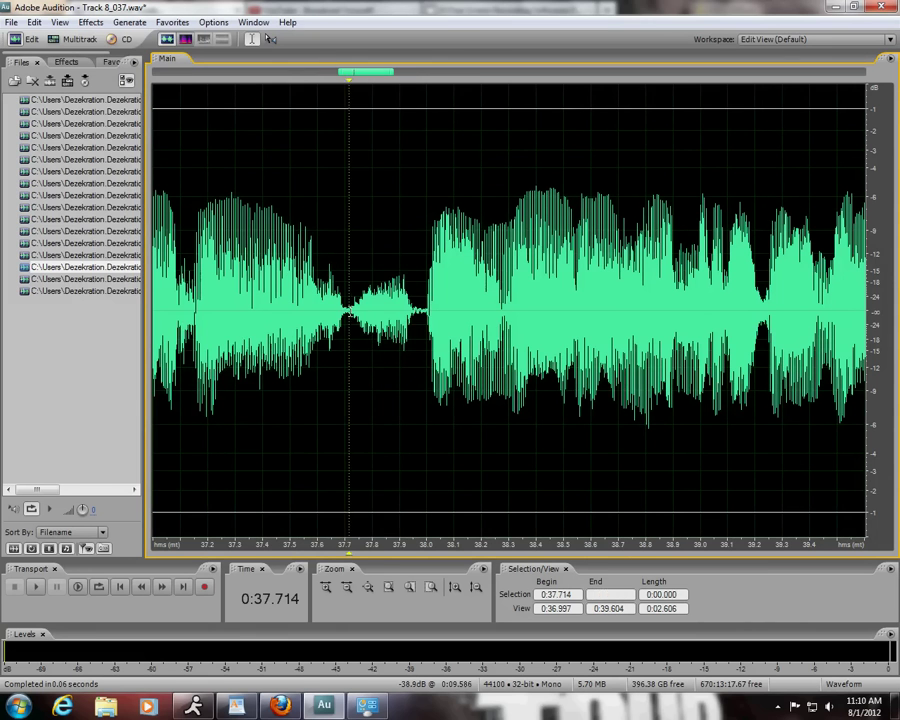
pyautogui.moveTo(349, 300); pyautogui.dragTo(416, 300)
pyautogui.click(90, 22)
pyautogui.moveTo(221, 120)
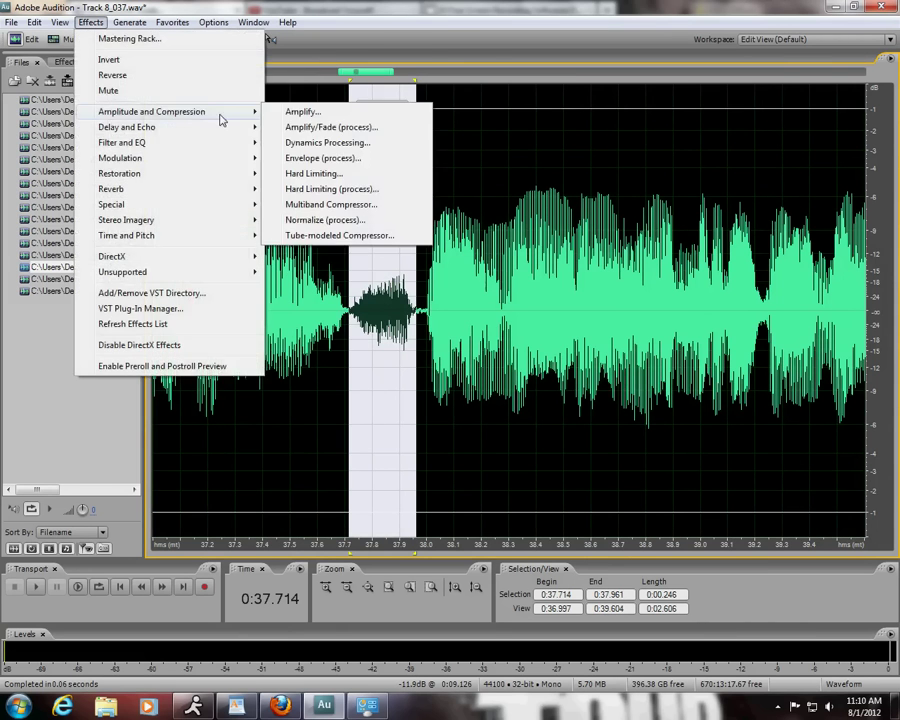
pyautogui.click(302, 129)
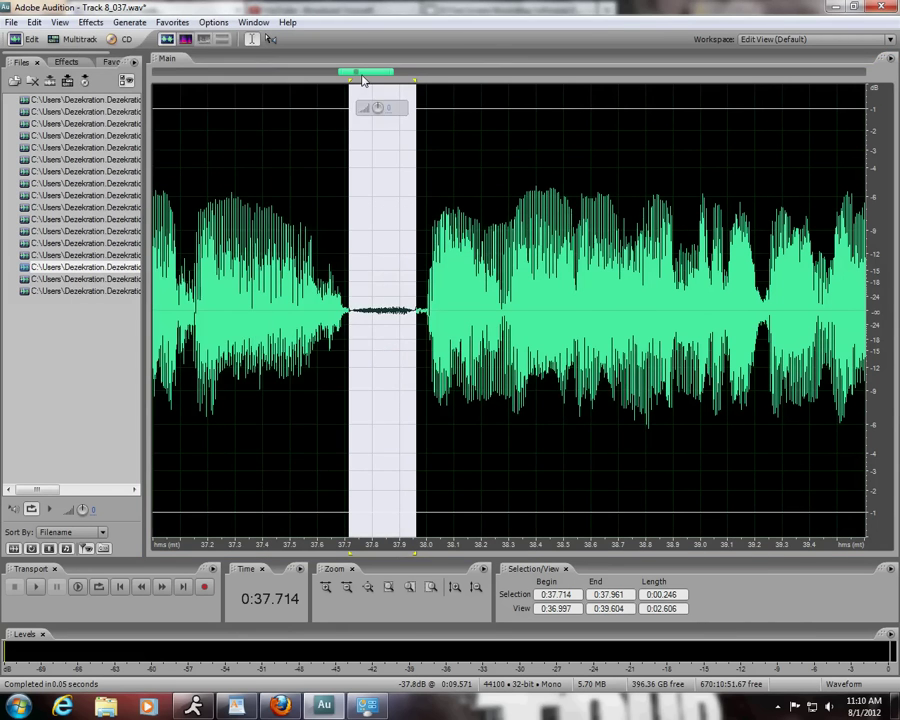
# Step: Preview and turn down the breath at 0:39.700–0:39.922, then select the breath at 0:41.416–0:41.719
pyautogui.moveTo(363, 80); pyautogui.dragTo(403, 85)
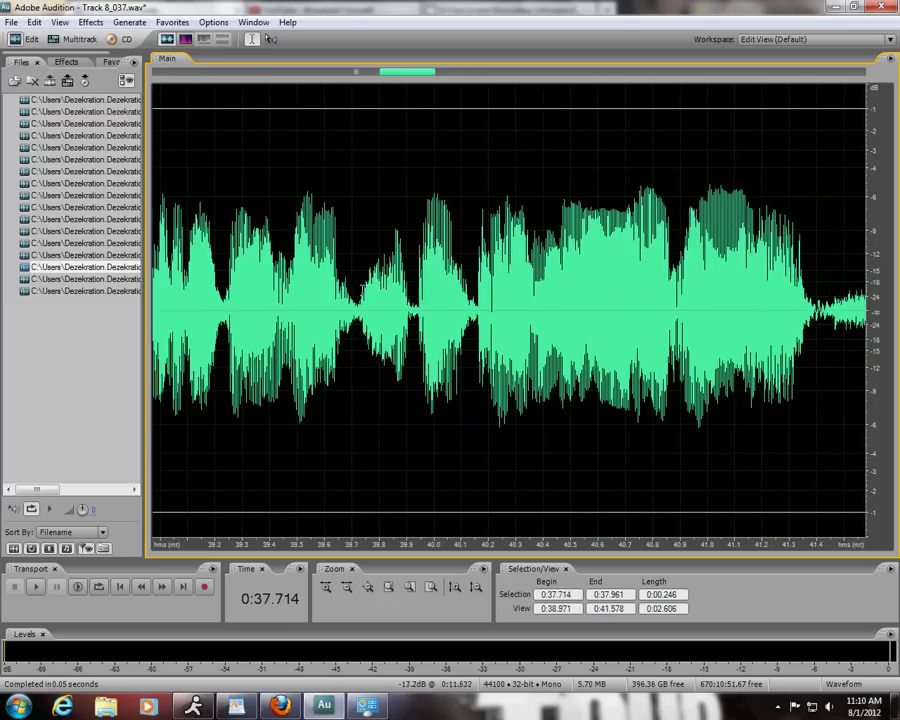
pyautogui.moveTo(352, 300); pyautogui.dragTo(413, 298)
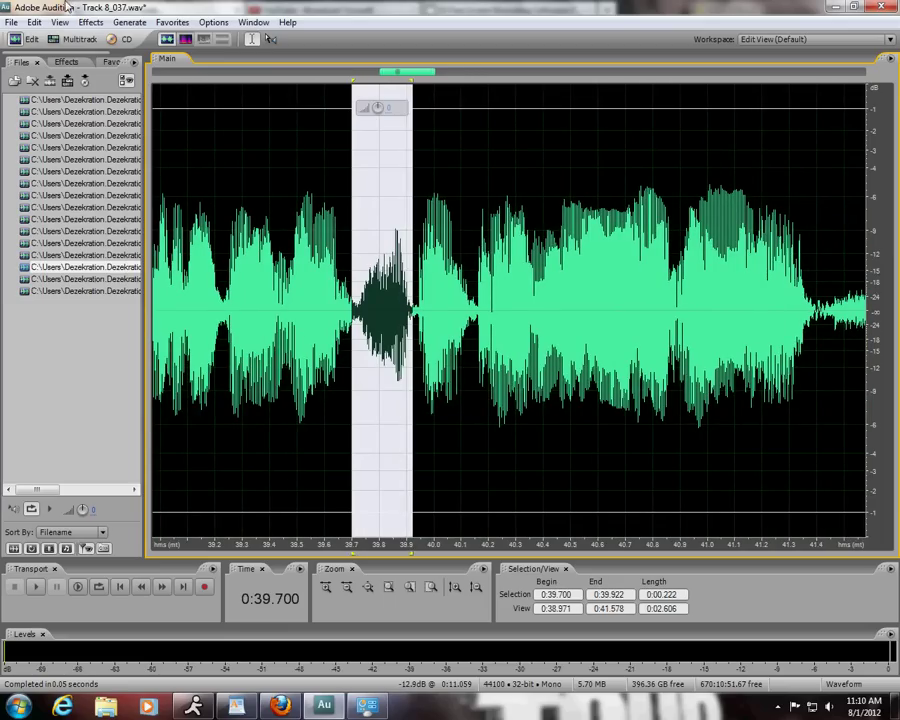
pyautogui.click(40, 590)
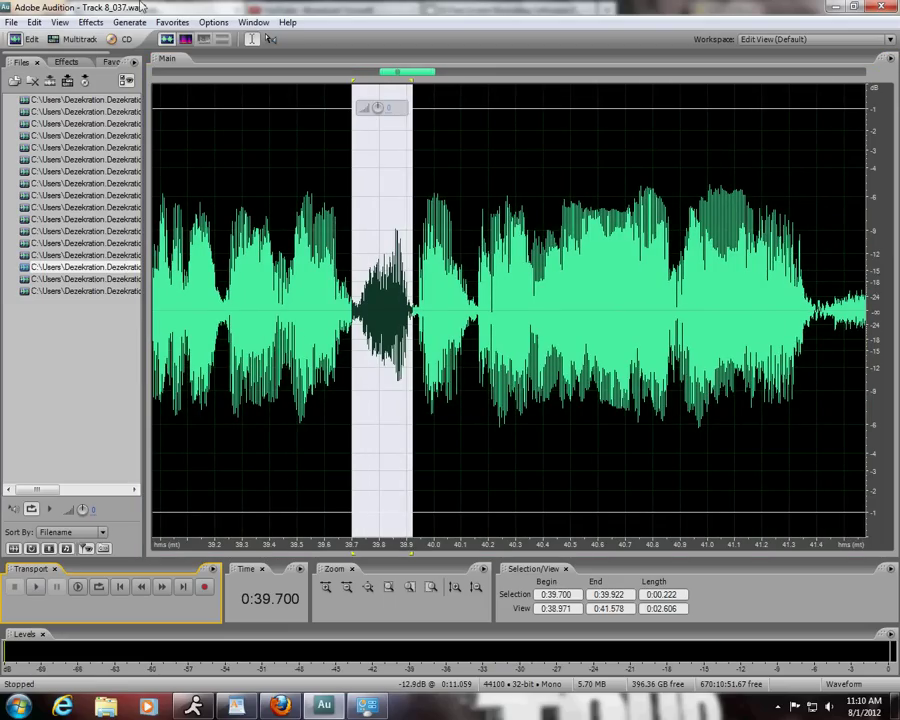
pyautogui.click(90, 22)
pyautogui.moveTo(225, 115)
pyautogui.click(315, 128)
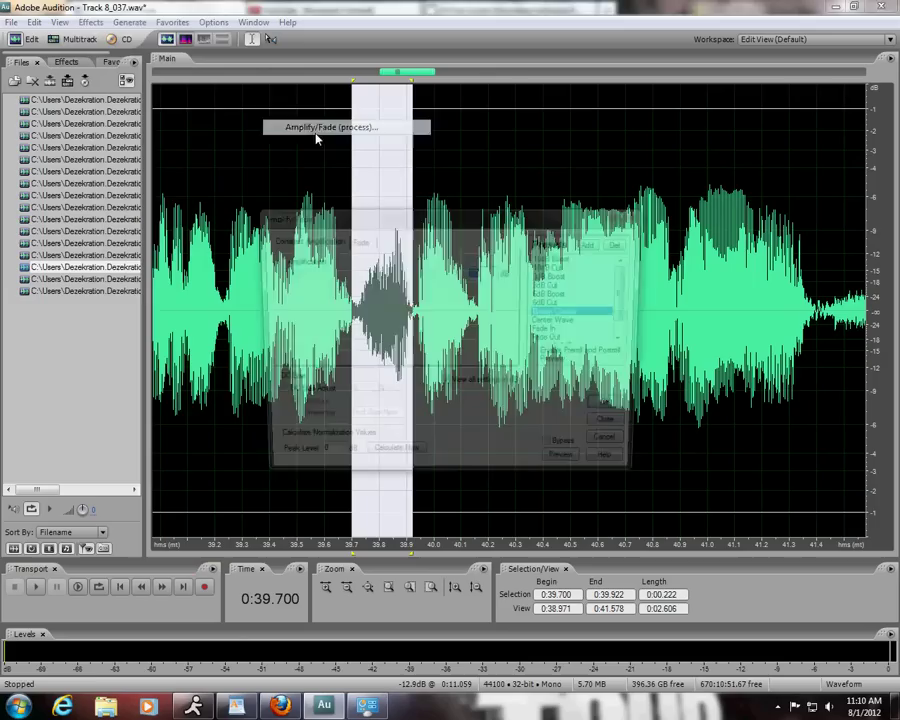
pyautogui.press('Return')
pyautogui.moveTo(407, 78); pyautogui.dragTo(452, 78)
pyautogui.moveTo(289, 160); pyautogui.dragTo(371, 160)
pyautogui.click(90, 22)
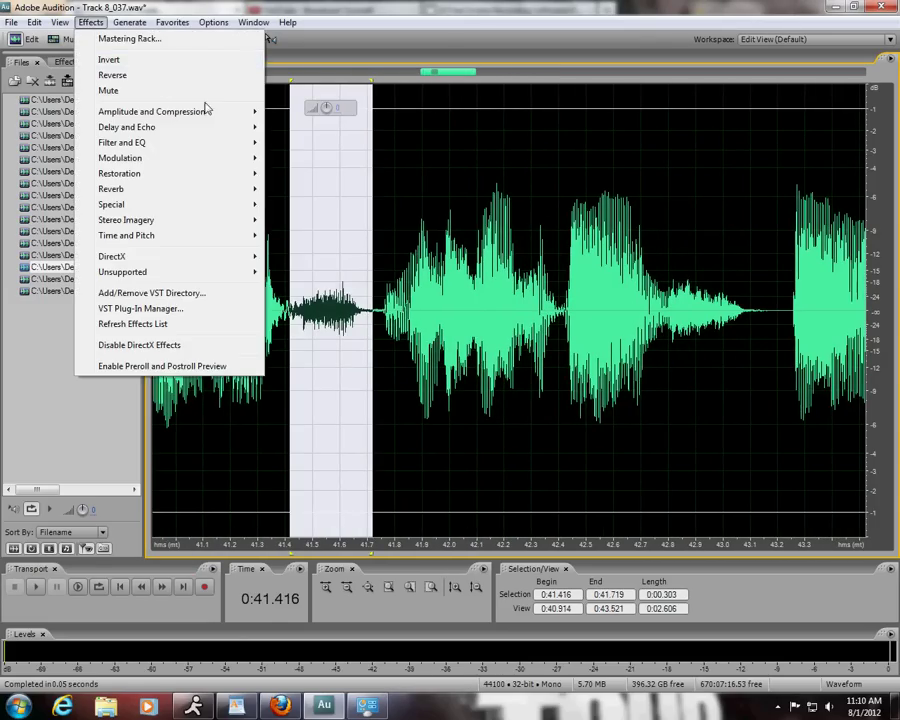
# Step: Turn down the breaths at 0:41.416–0:41.719 and 0:42.800–0:43.117 with the Amplify cut
pyautogui.moveTo(235, 112)
pyautogui.click(300, 129)
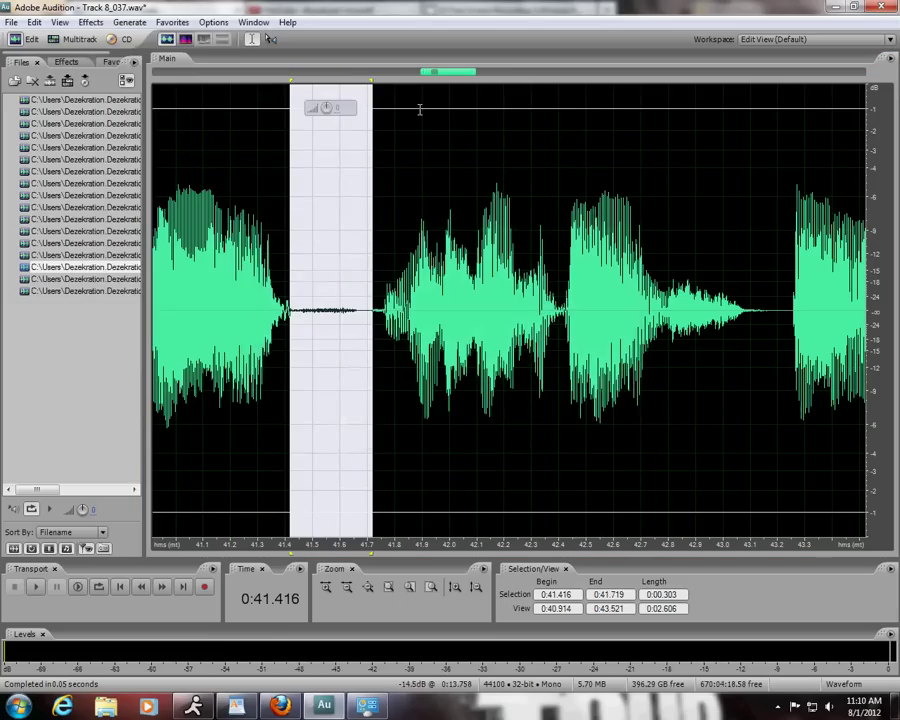
pyautogui.moveTo(440, 85); pyautogui.dragTo(467, 150)
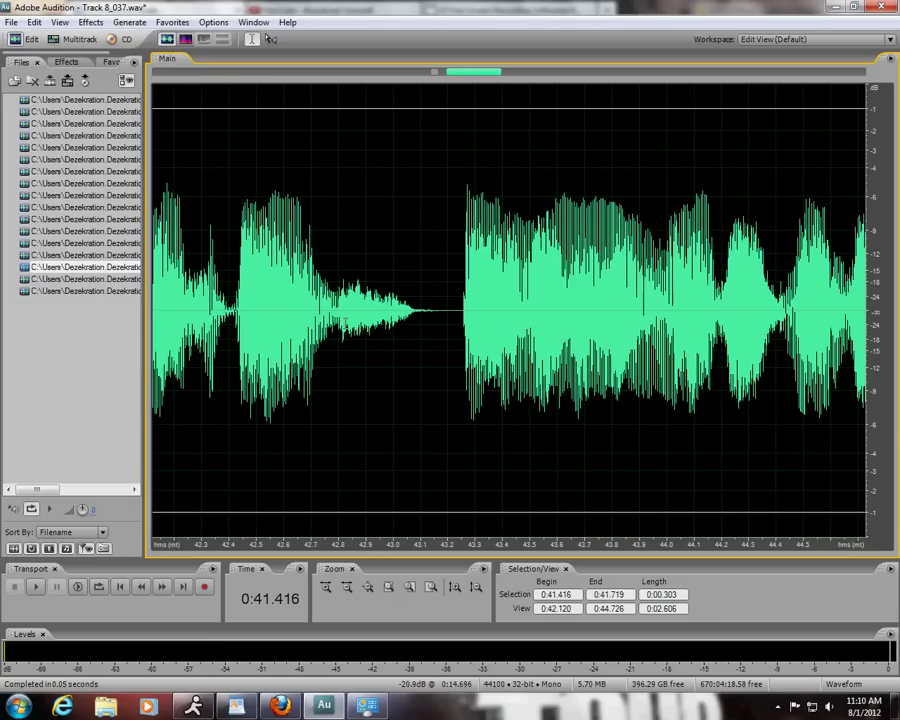
pyautogui.moveTo(337, 318); pyautogui.dragTo(424, 330)
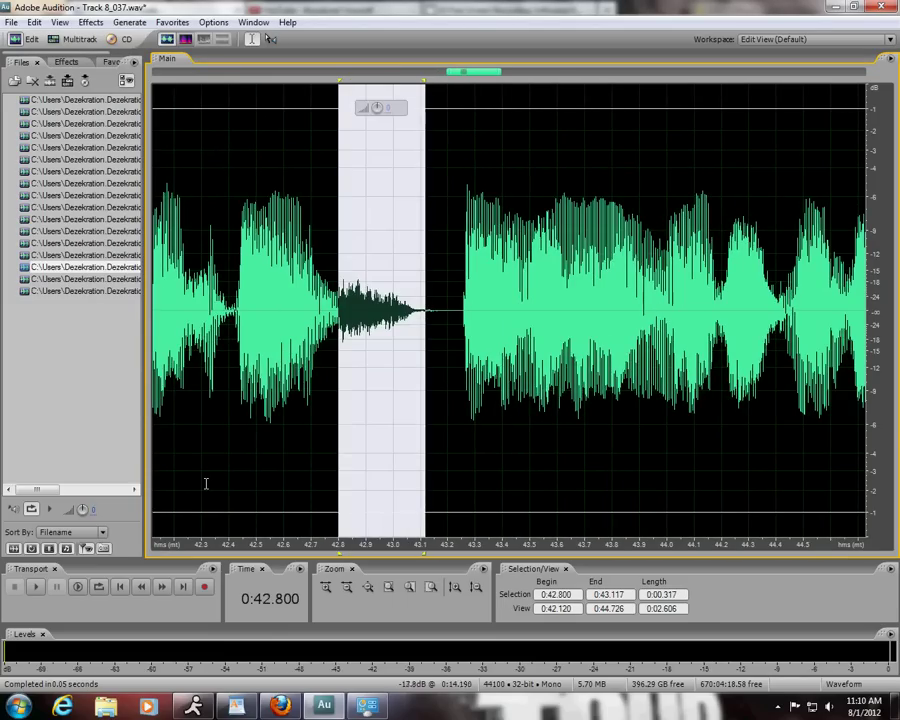
pyautogui.click(35, 587)
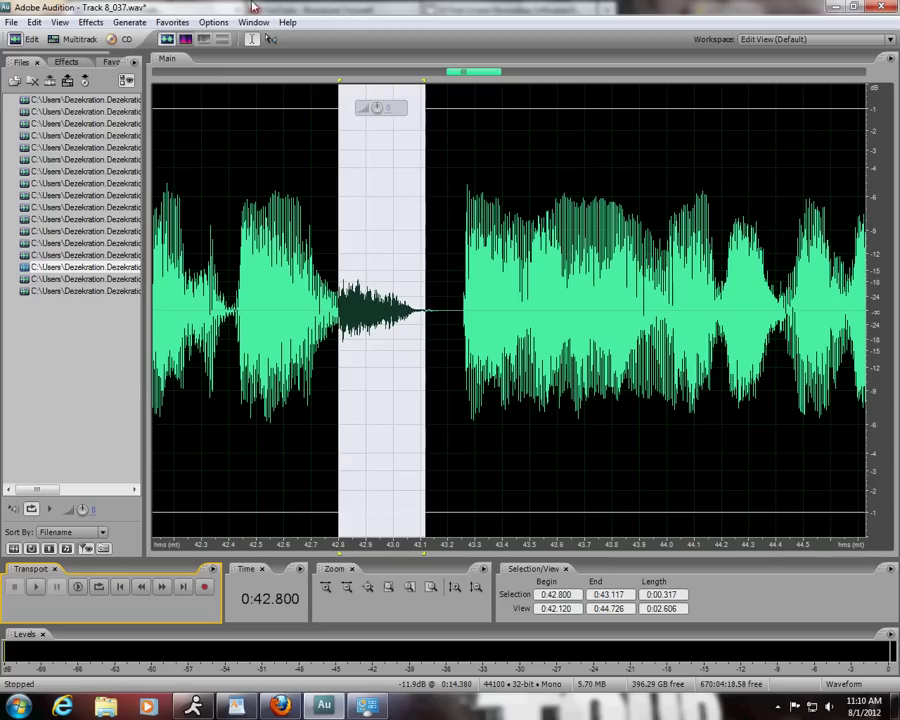
pyautogui.click(90, 23)
pyautogui.moveTo(233, 114)
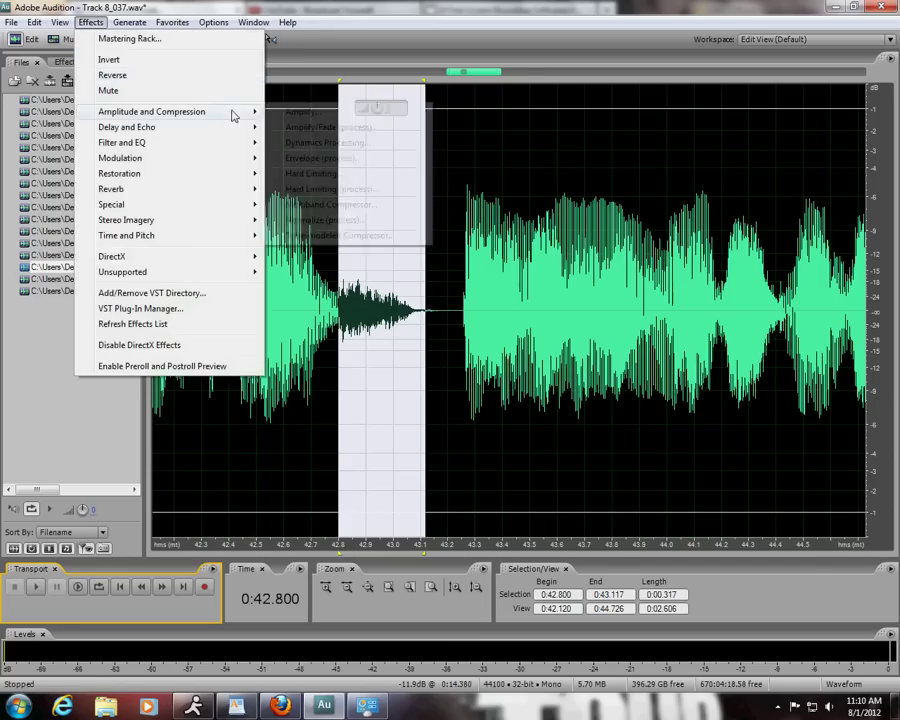
pyautogui.click(322, 128)
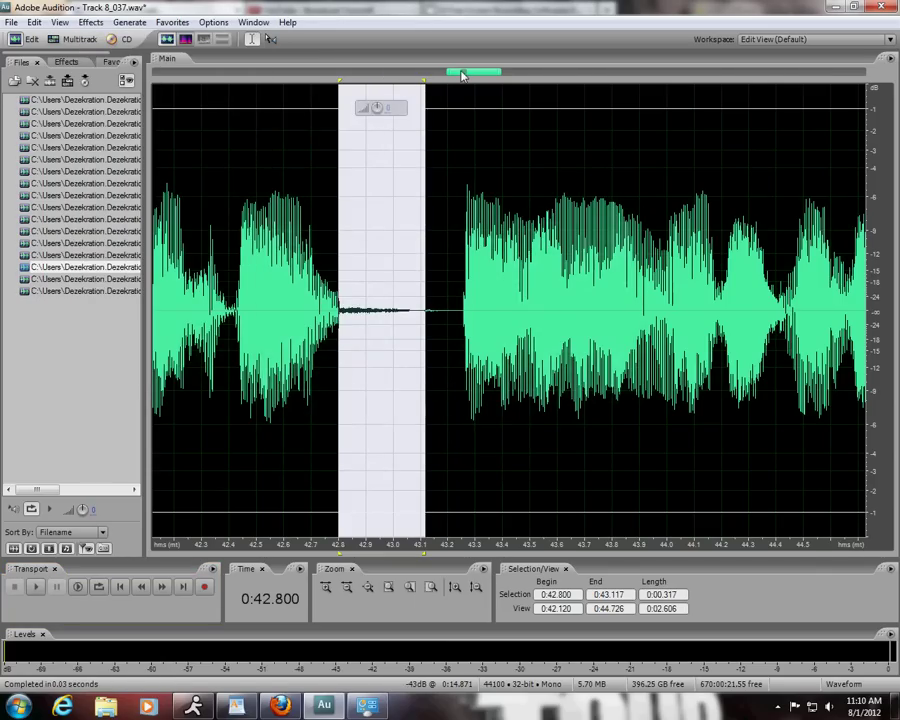
# Step: Preview the breath at 0:44.200–0:44.400, then reduce the breath at 0:45.428–0:45.626 to near silence
pyautogui.moveTo(461, 75); pyautogui.dragTo(494, 75)
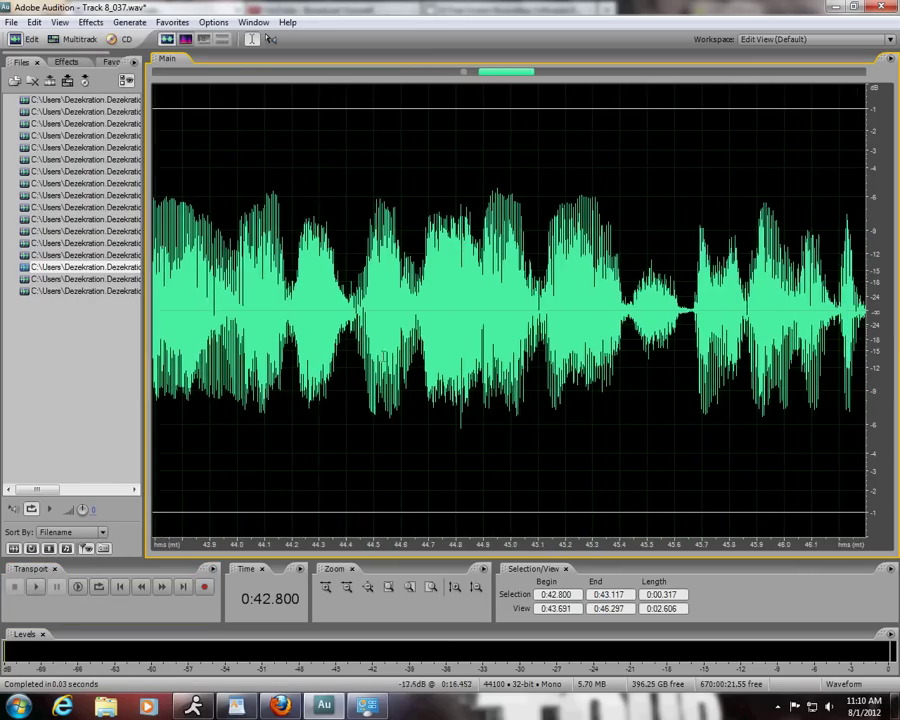
pyautogui.moveTo(292, 300); pyautogui.dragTo(346, 300)
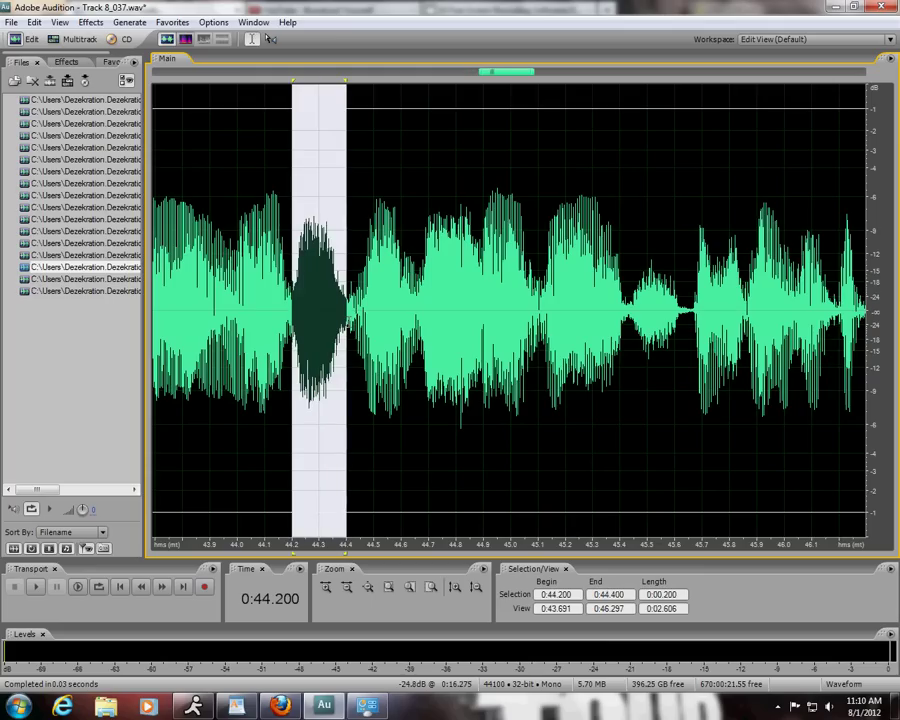
pyautogui.click(36, 589)
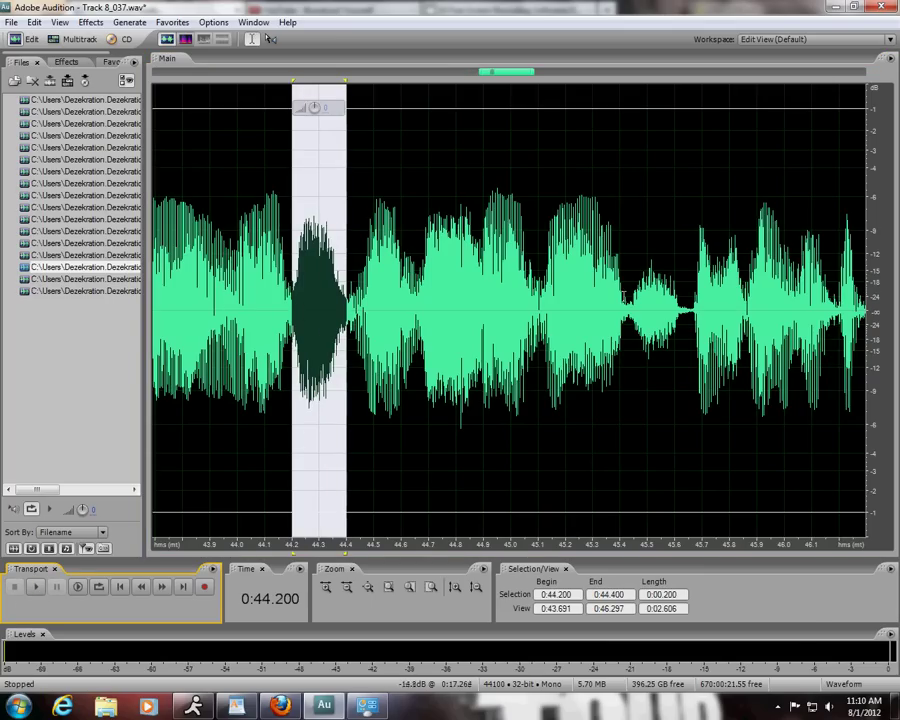
pyautogui.moveTo(628, 300); pyautogui.dragTo(682, 300)
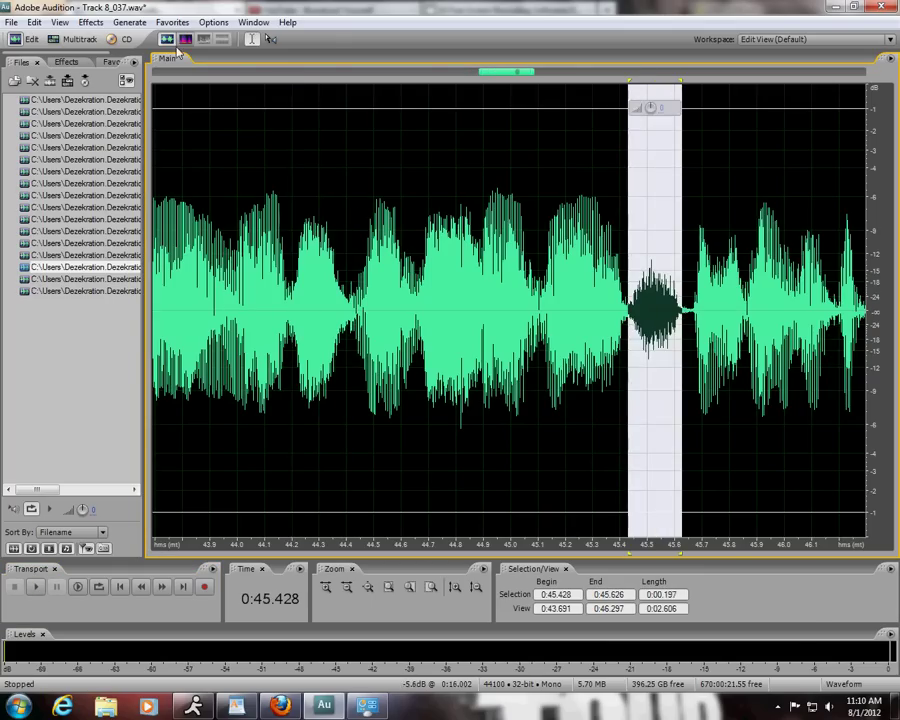
pyautogui.click(90, 22)
pyautogui.moveTo(207, 114)
pyautogui.click(320, 127)
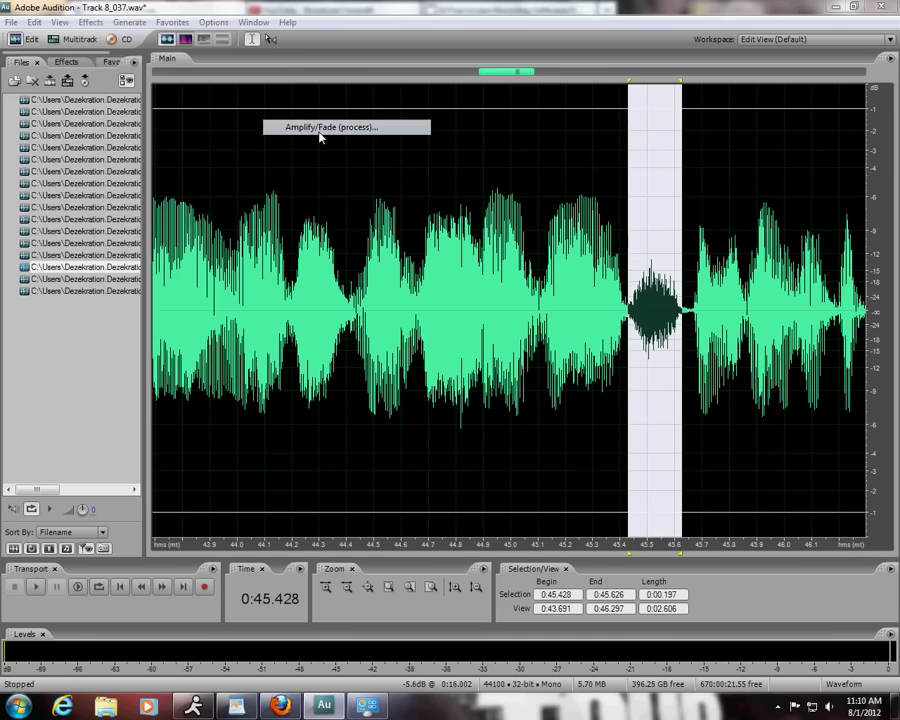
# Step: Preview the short breath around 0:46.9, then replay the vocal from 0:45.641 to check it
pyautogui.moveTo(502, 80); pyautogui.dragTo(537, 82)
pyautogui.moveTo(563, 300); pyautogui.dragTo(599, 300)
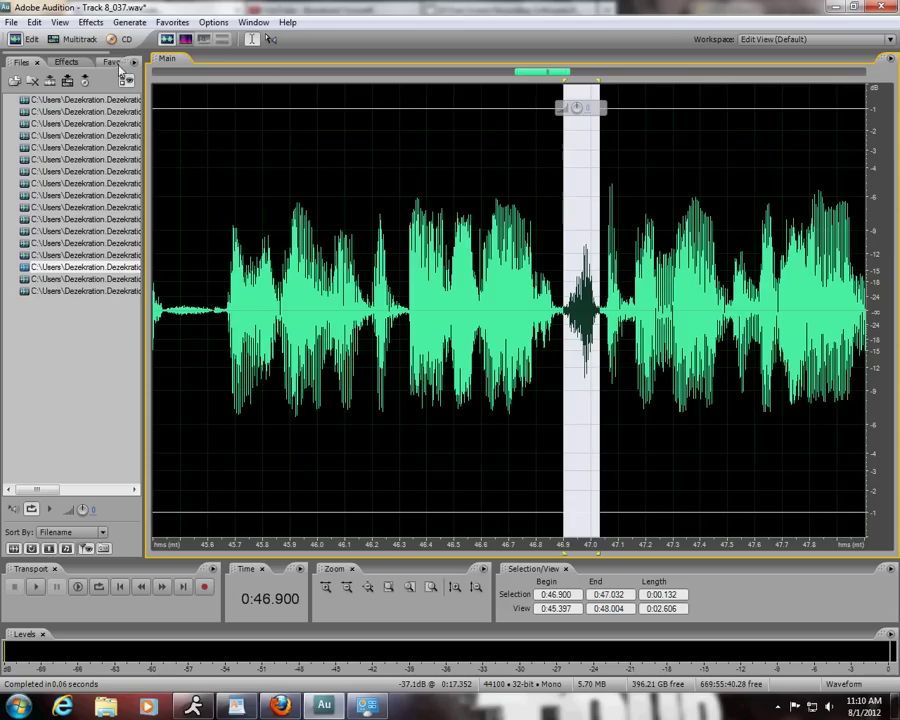
pyautogui.click(36, 590)
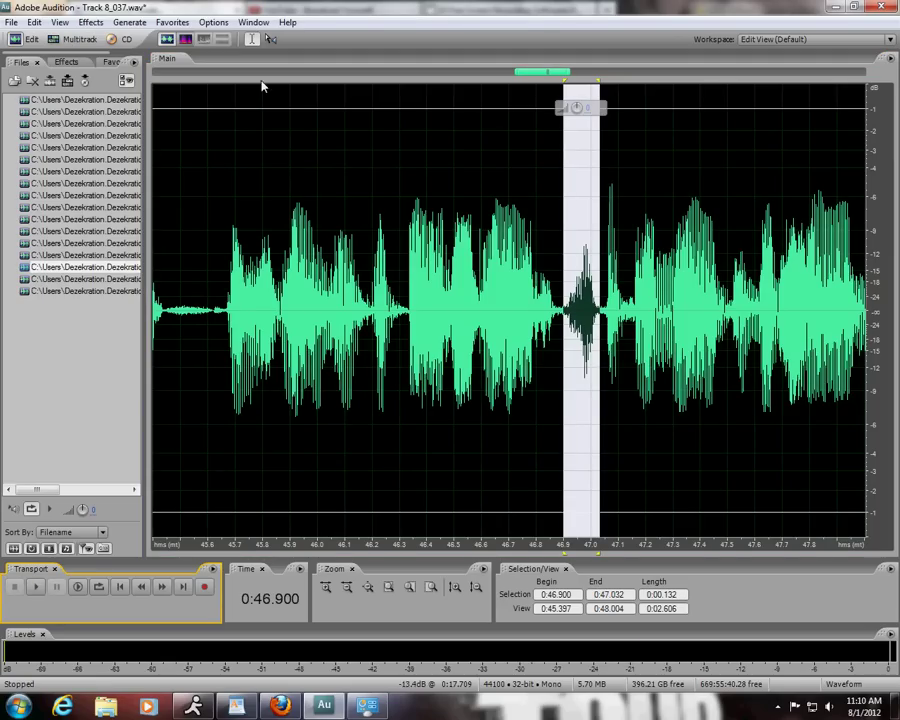
pyautogui.click(220, 373)
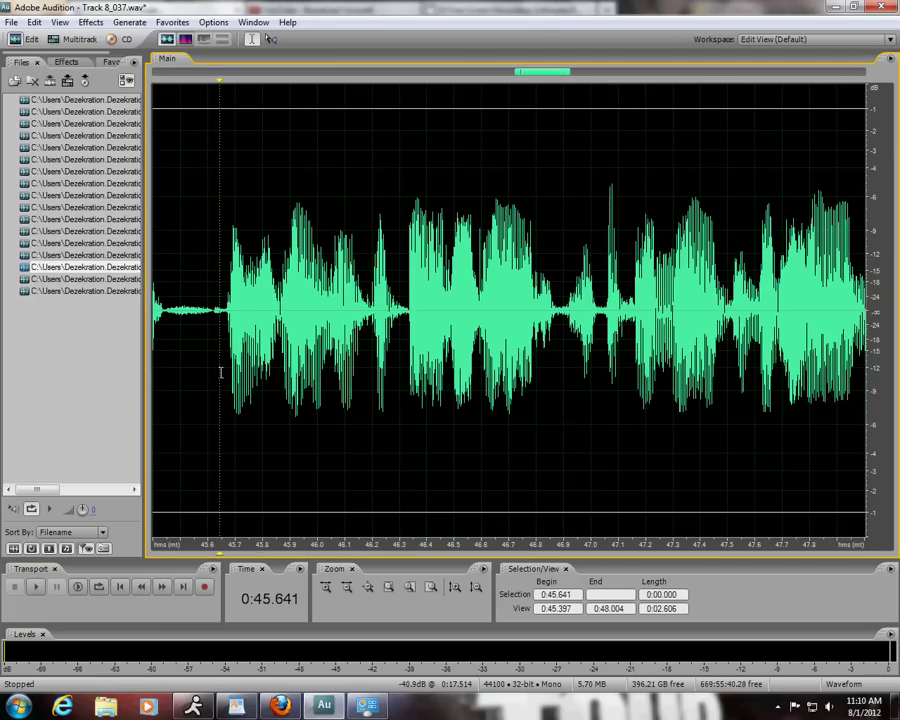
pyautogui.click(36, 588)
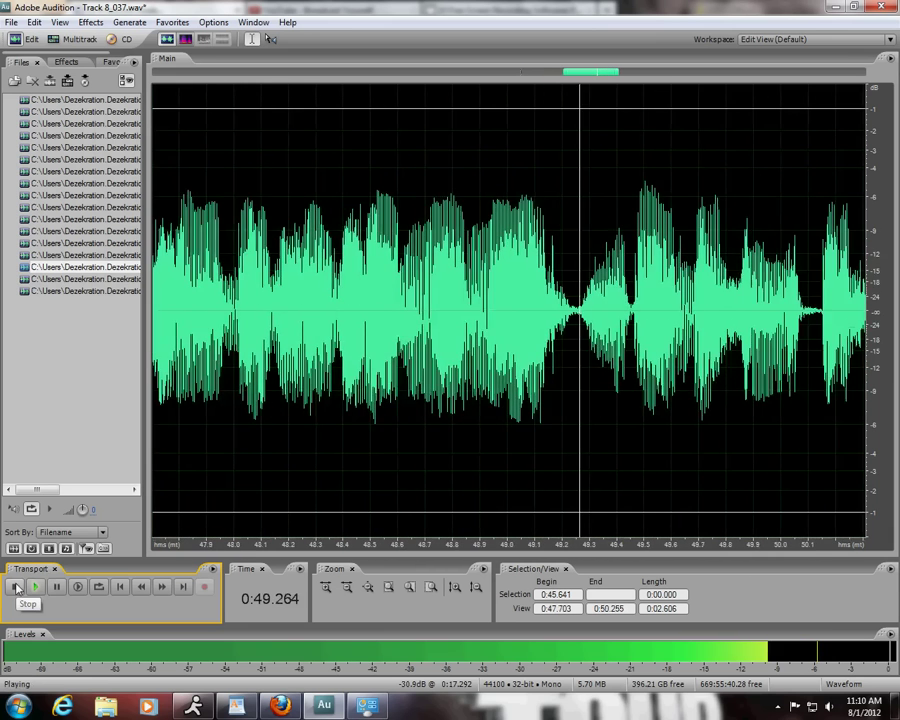
pyautogui.click(15, 588)
# Step: Fade the breath near 0:49.2 with Amplify/Fade and play back from 0:49.656 to check
pyautogui.moveTo(453, 300); pyautogui.dragTo(507, 300)
pyautogui.click(89, 22)
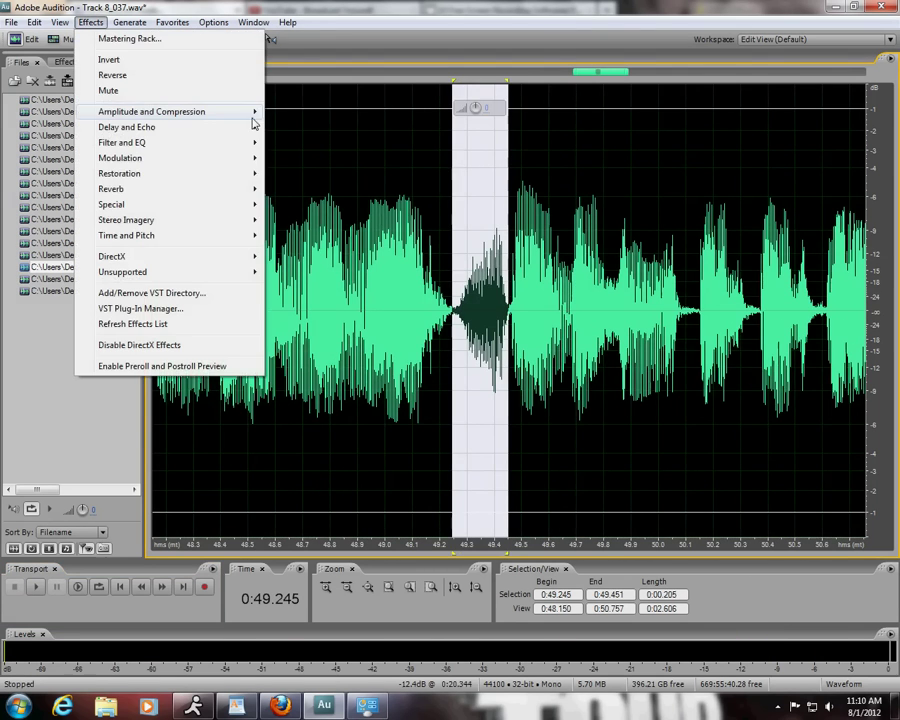
pyautogui.moveTo(260, 124)
pyautogui.click(303, 128)
pyautogui.press('Return')
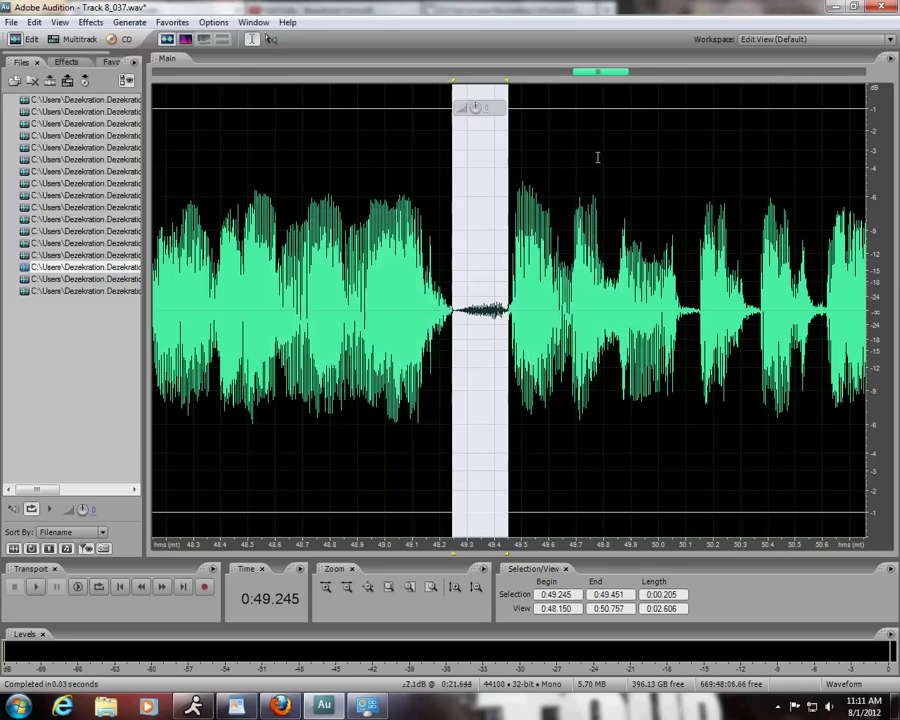
pyautogui.click(565, 154)
pyautogui.click(35, 587)
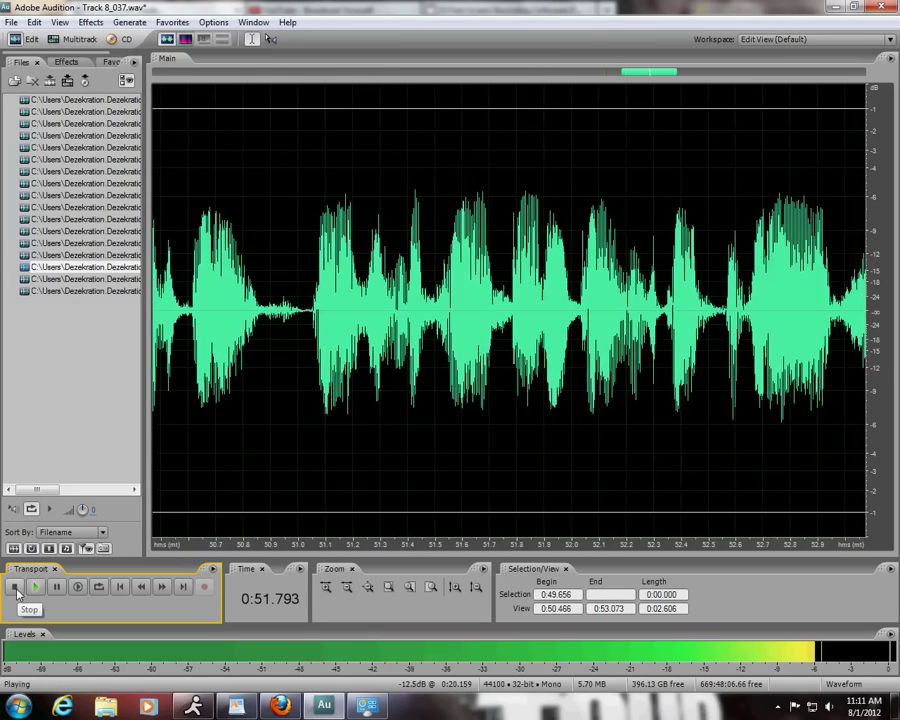
pyautogui.click(17, 588)
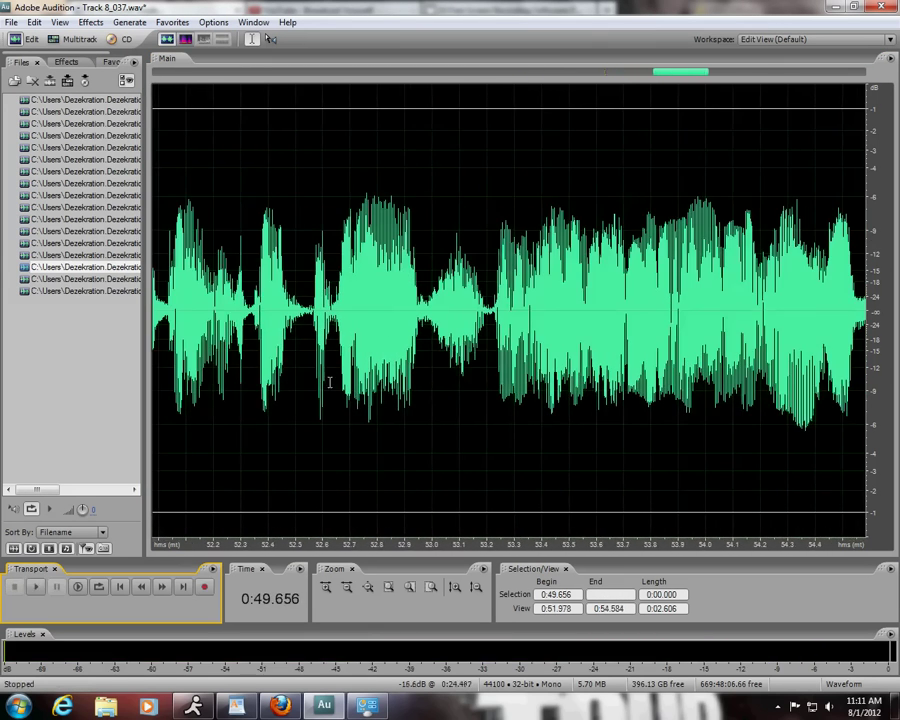
# Step: Fade the breath near 0:53.0 and check it by playing from 0:53.700
pyautogui.moveTo(425, 300); pyautogui.dragTo(490, 300)
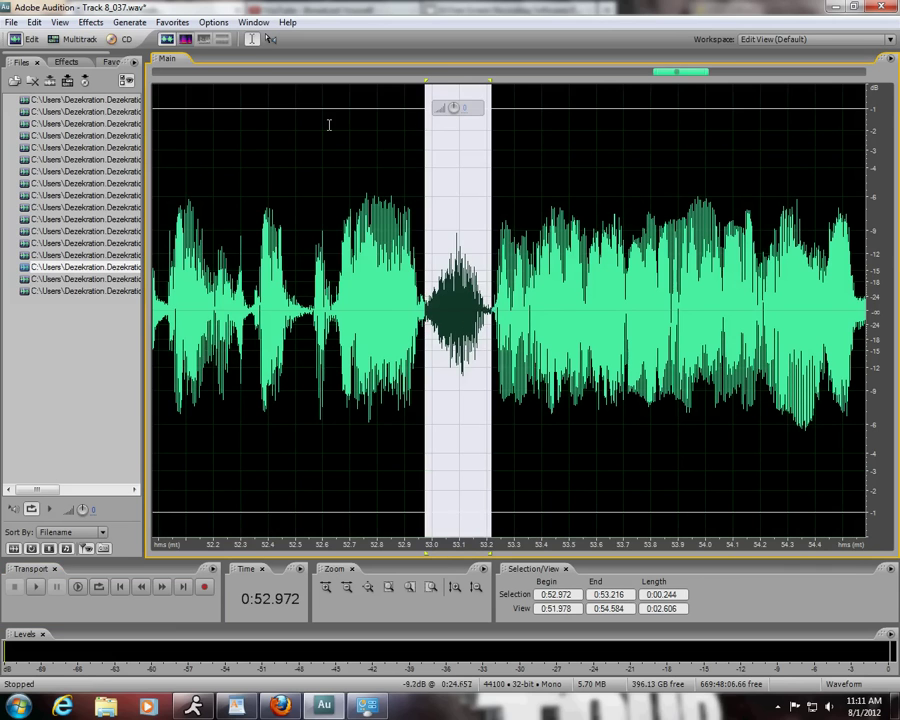
pyautogui.click(90, 22)
pyautogui.moveTo(221, 112)
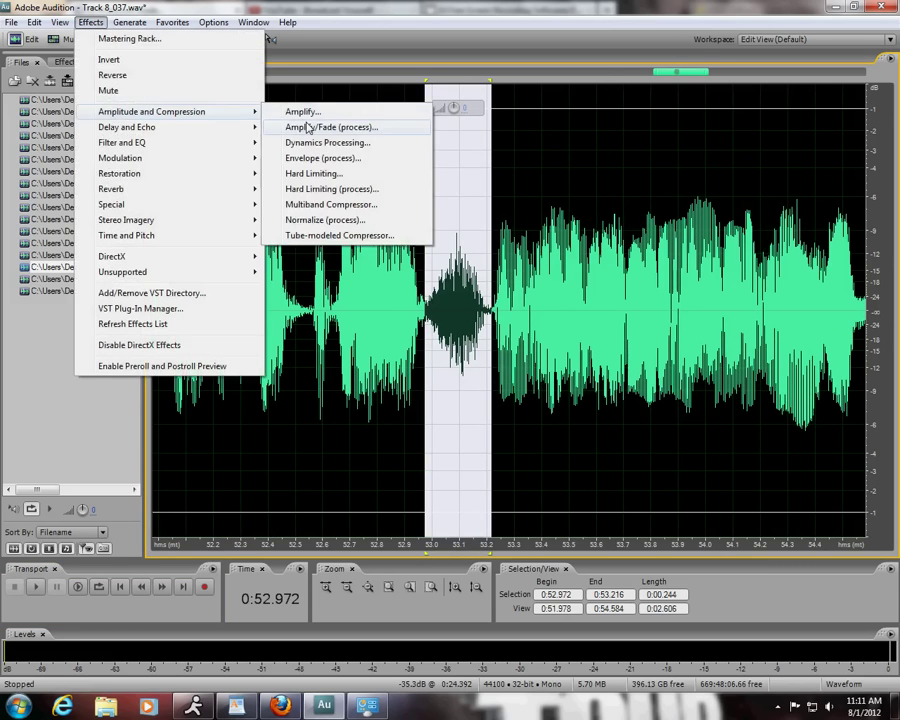
pyautogui.click(308, 128)
pyautogui.click(623, 187)
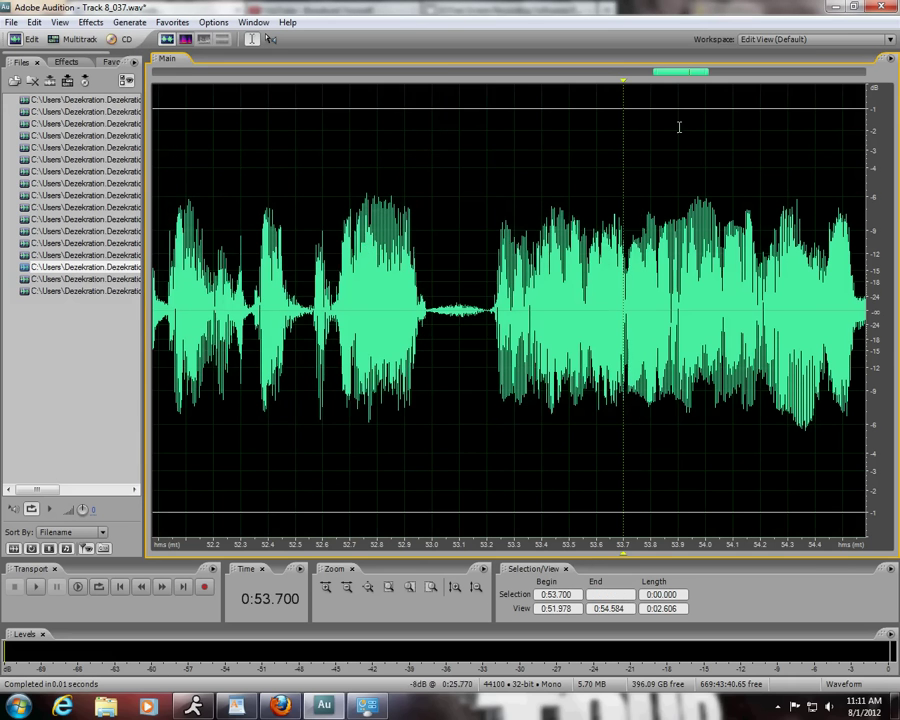
pyautogui.moveTo(679, 78); pyautogui.dragTo(706, 87)
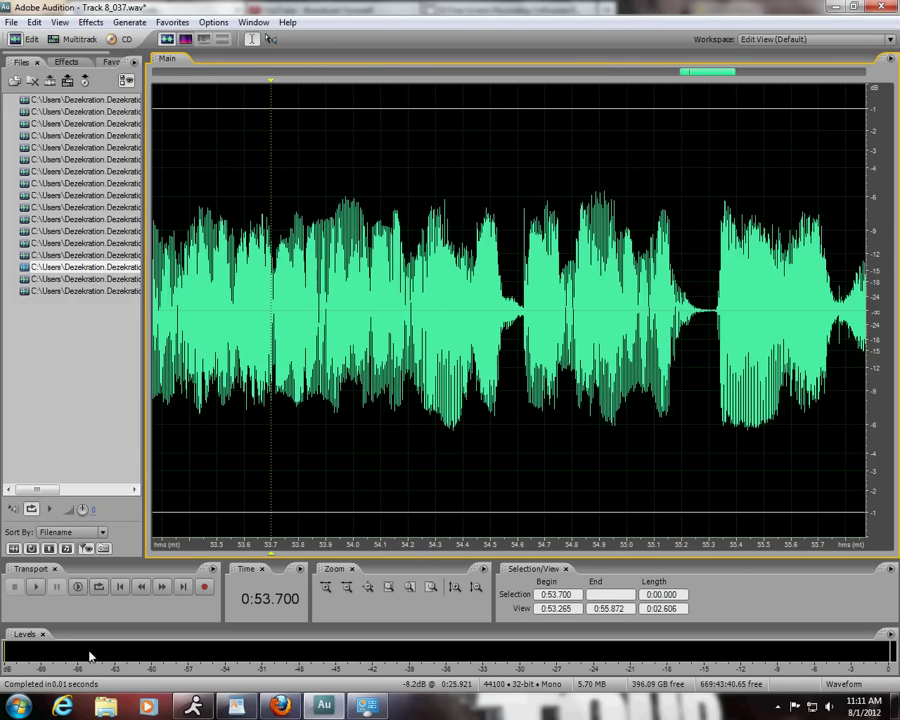
pyautogui.click(36, 588)
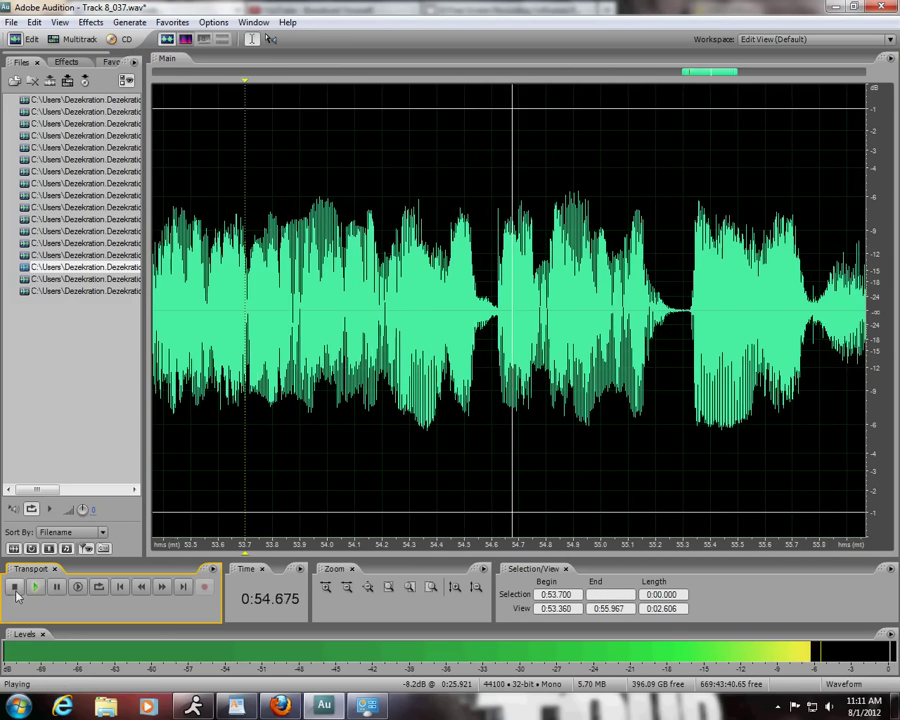
pyautogui.click(15, 589)
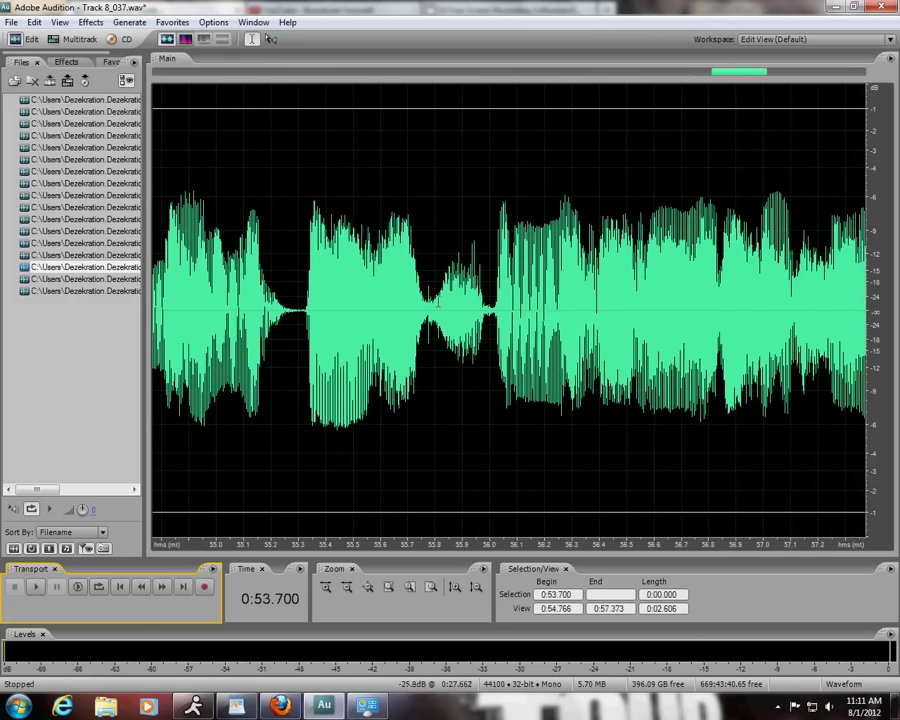
# Step: Fade the breath near 0:55.8 to near silence and check playback from 0:56.000
pyautogui.moveTo(425, 300); pyautogui.dragTo(489, 300)
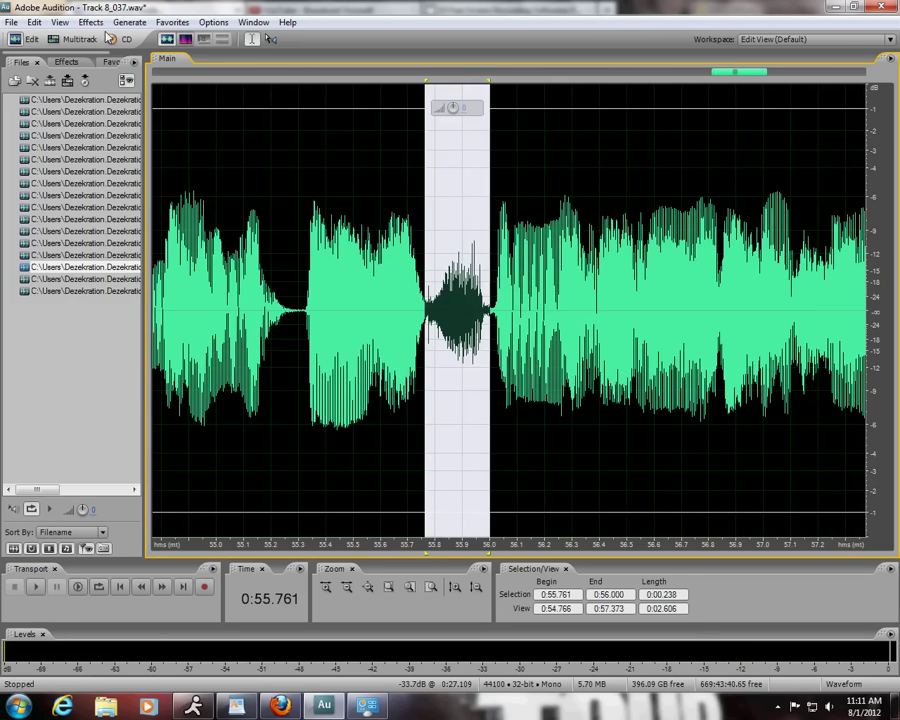
pyautogui.click(90, 22)
pyautogui.moveTo(190, 110)
pyautogui.click(315, 126)
pyautogui.press('Return')
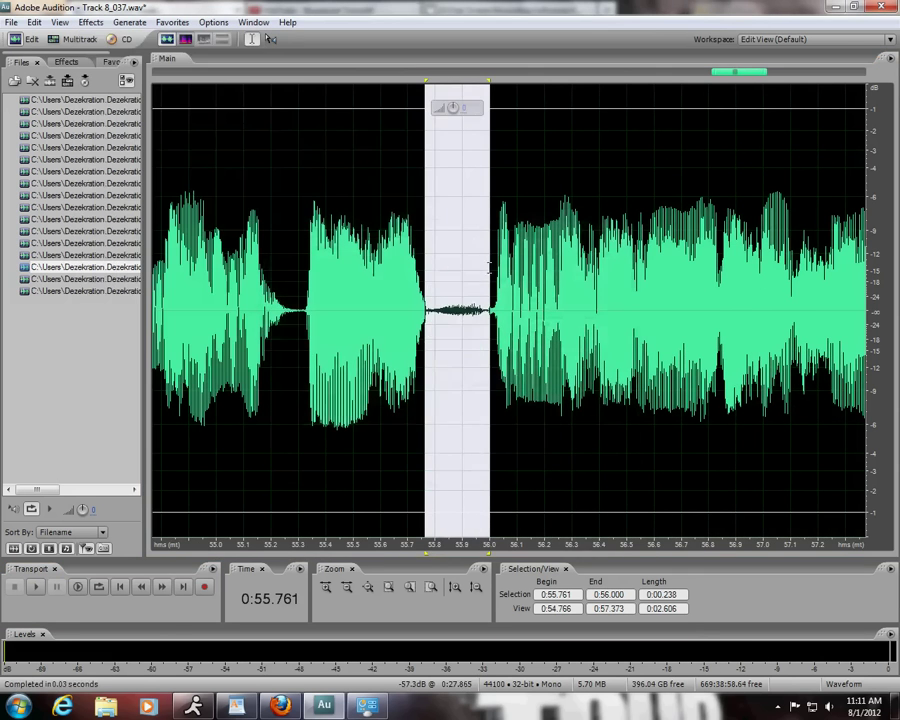
pyautogui.click(489, 268)
pyautogui.click(36, 588)
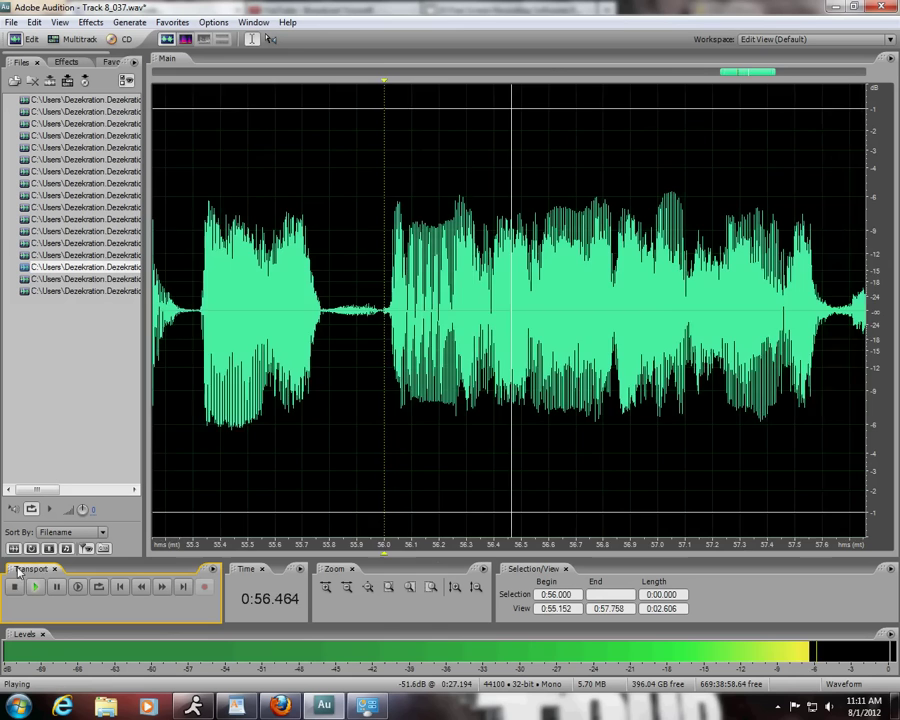
pyautogui.click(14, 589)
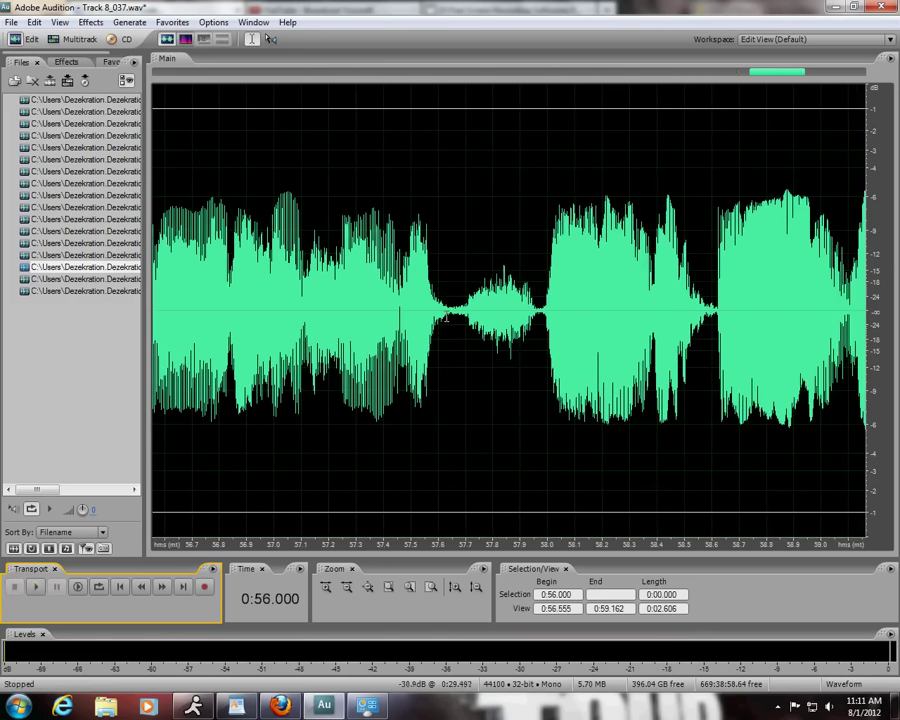
# Step: Fade the breath near 0:57.7 and verify by playing from 0:57.800
pyautogui.moveTo(455, 300); pyautogui.dragTo(539, 300)
pyautogui.click(95, 23)
pyautogui.moveTo(215, 112)
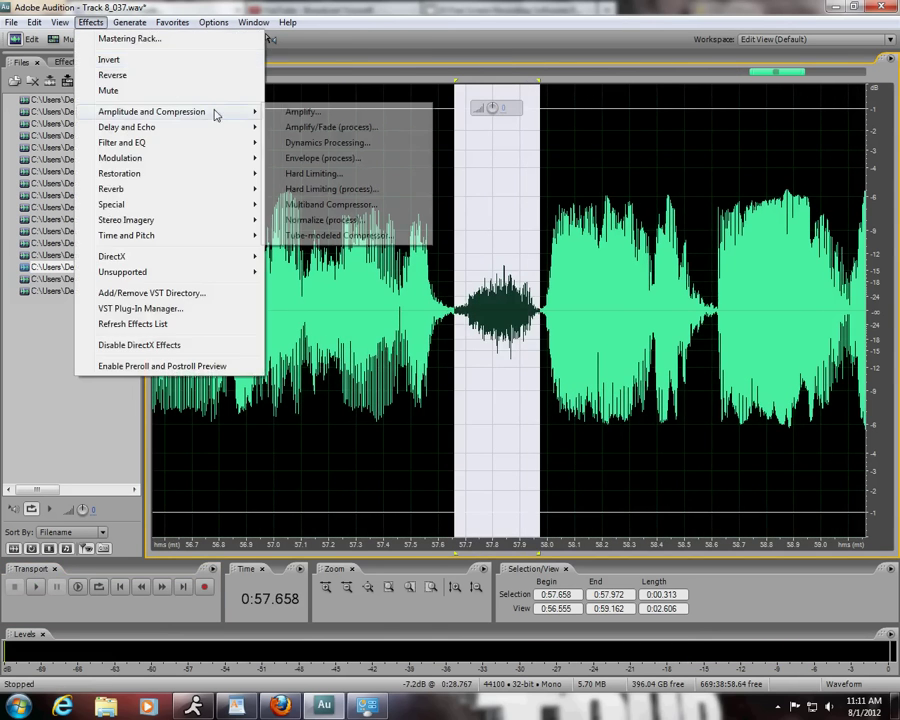
pyautogui.click(301, 126)
pyautogui.click(517, 368)
pyautogui.click(491, 368)
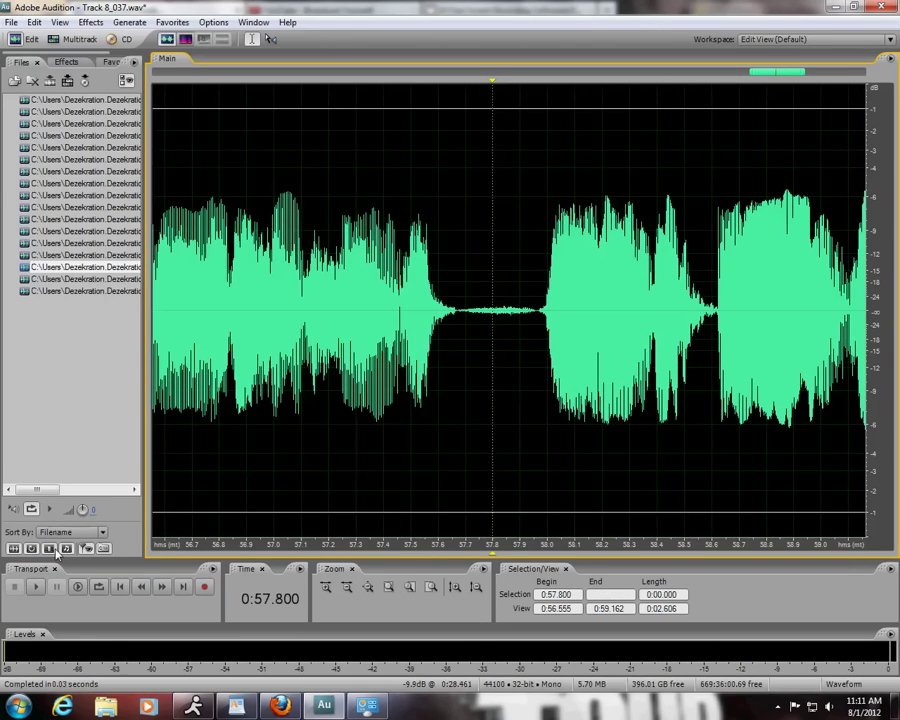
pyautogui.click(35, 587)
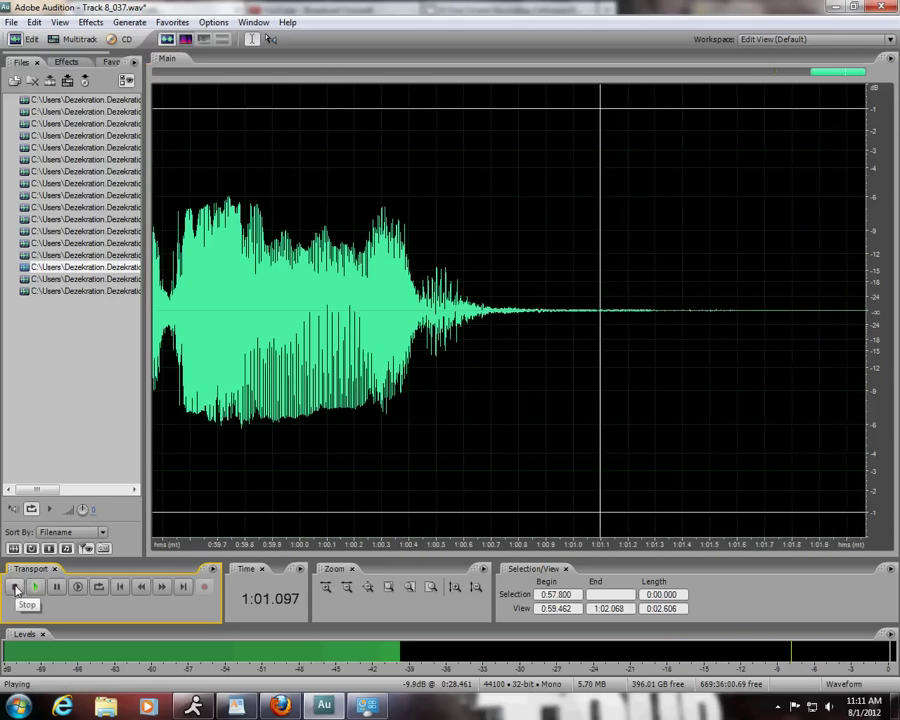
pyautogui.click(15, 588)
# Step: Silence the tail from 1:00.647 to 1:01.518 and return to the Runaway session
pyautogui.moveTo(477, 320); pyautogui.dragTo(715, 320)
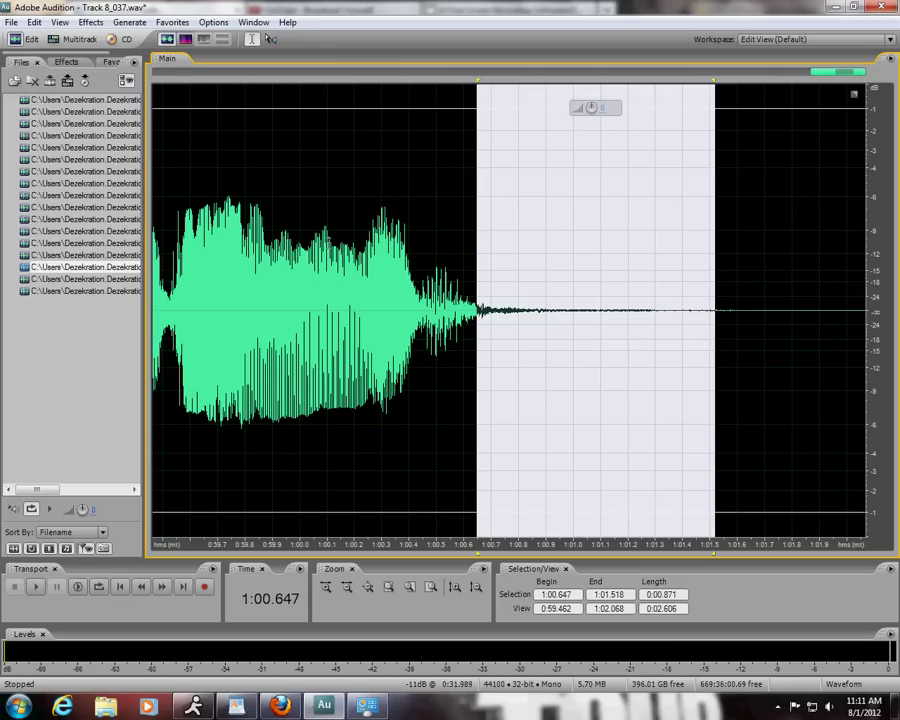
pyautogui.click(97, 24)
pyautogui.moveTo(208, 112)
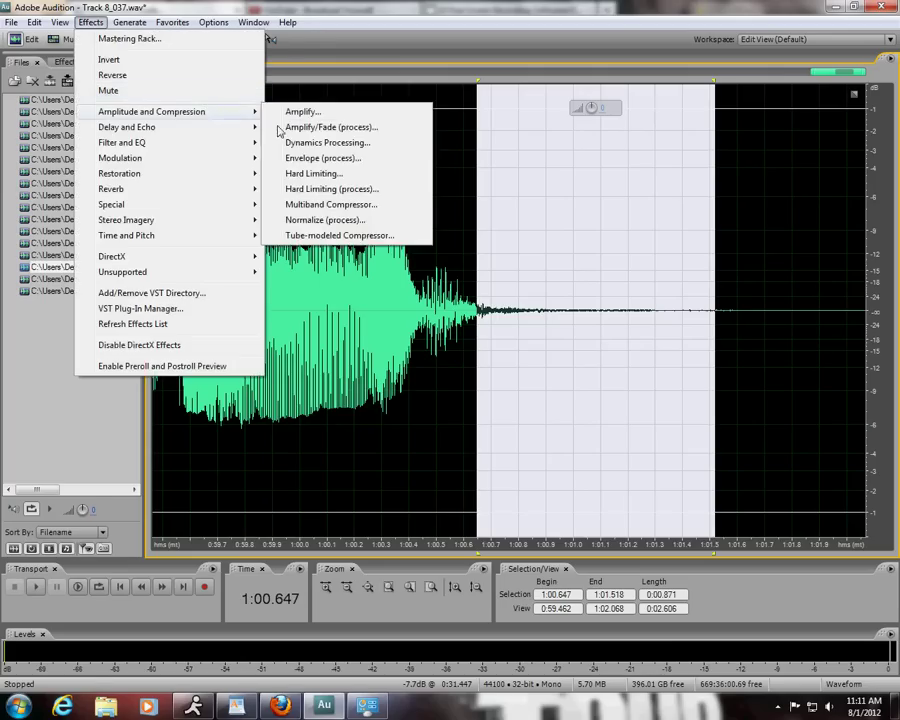
pyautogui.click(302, 128)
pyautogui.press('Return')
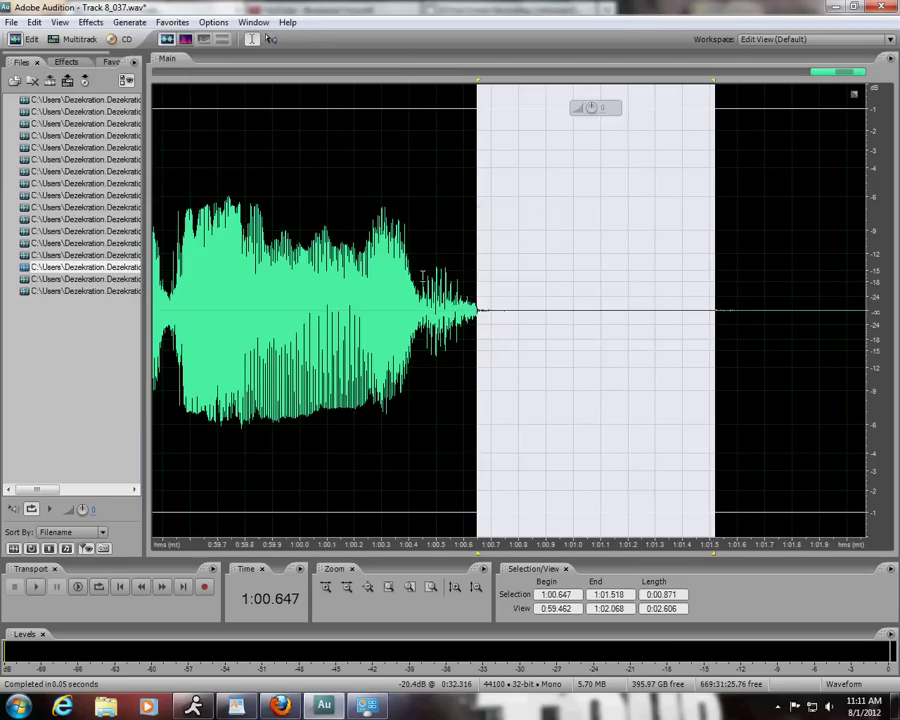
pyautogui.click(421, 275)
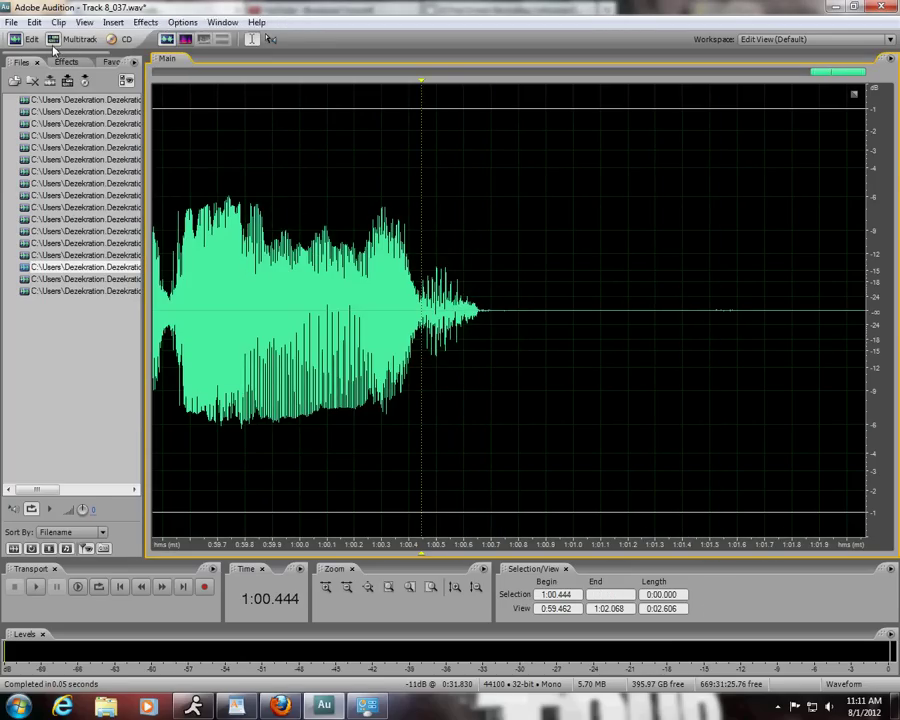
pyautogui.click(55, 40)
# Step: Open the Track 9_039 clip for waveform editing and apply noise reduction
pyautogui.click(424, 412)
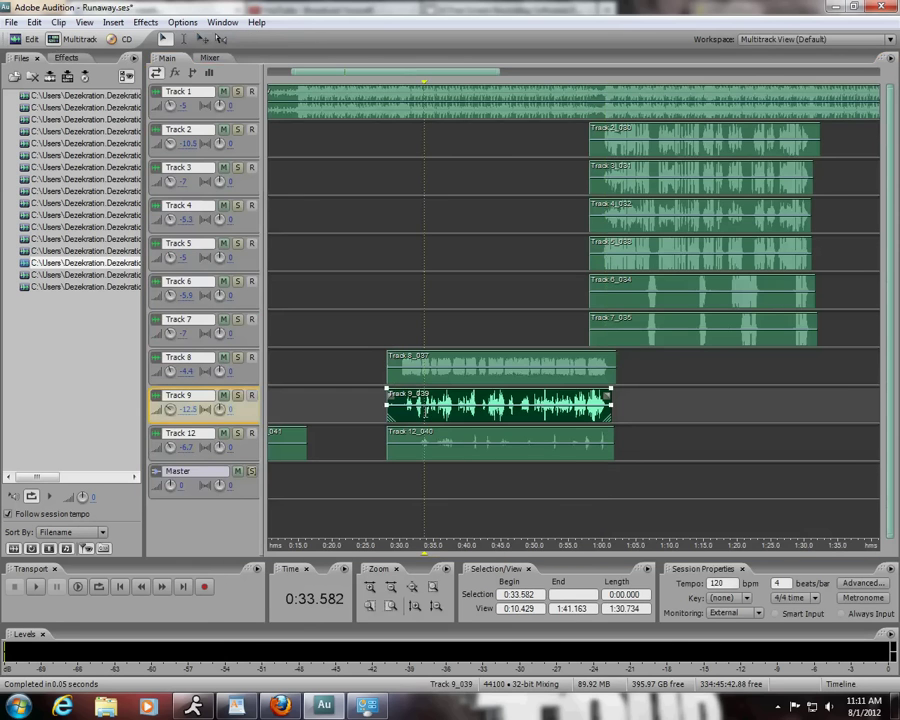
pyautogui.click(25, 39)
pyautogui.click(90, 22)
pyautogui.moveTo(190, 111)
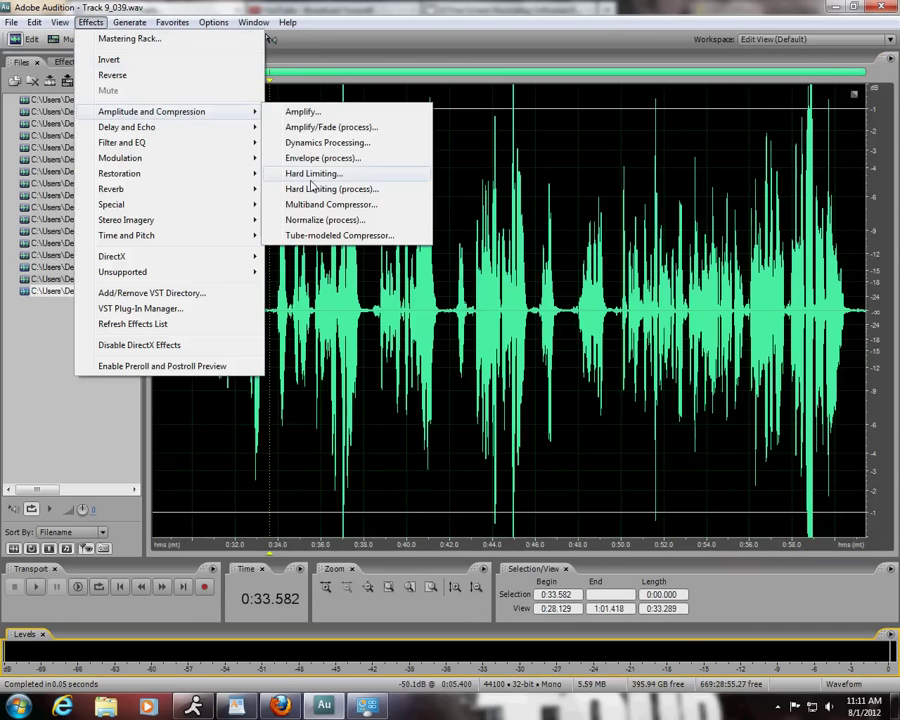
pyautogui.moveTo(189, 173)
pyautogui.click(329, 266)
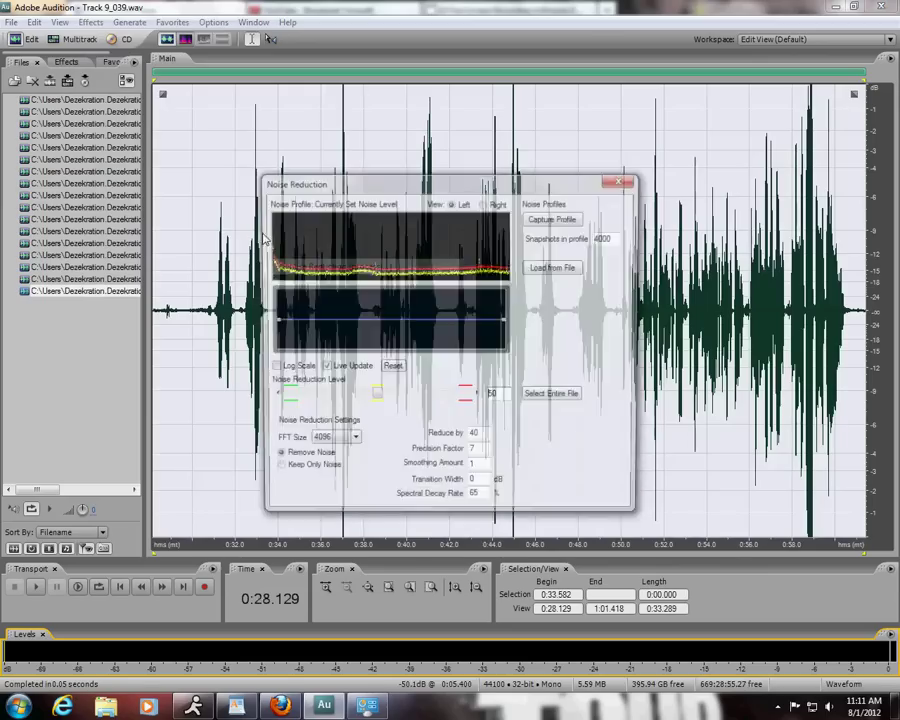
pyautogui.press('Return')
# Step: Apply Dynamics Processing compression and Studio Reverb to Track 9_039
pyautogui.click(92, 22)
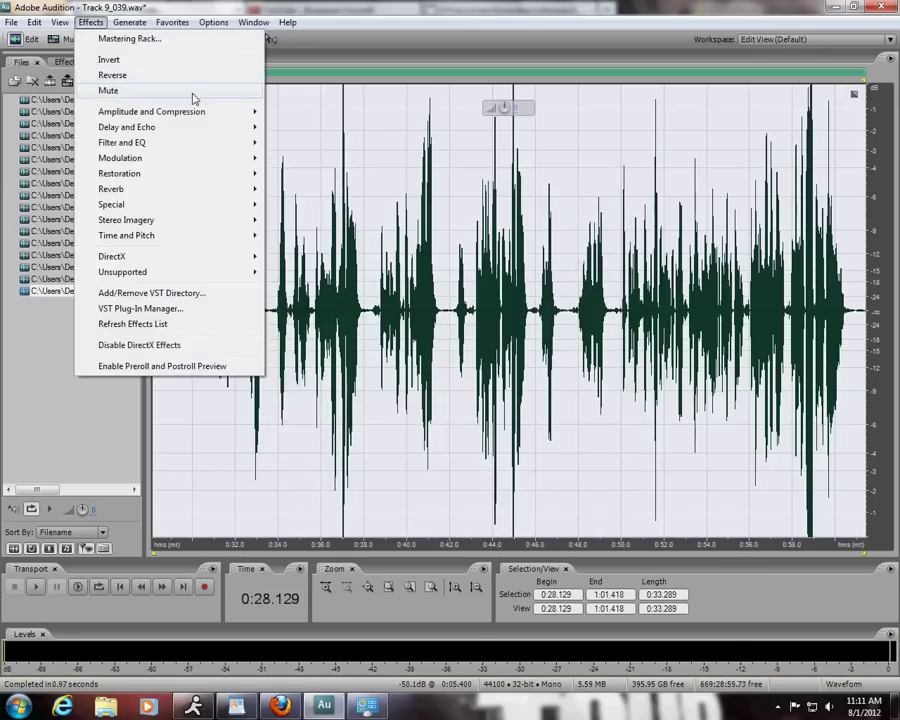
pyautogui.moveTo(222, 119)
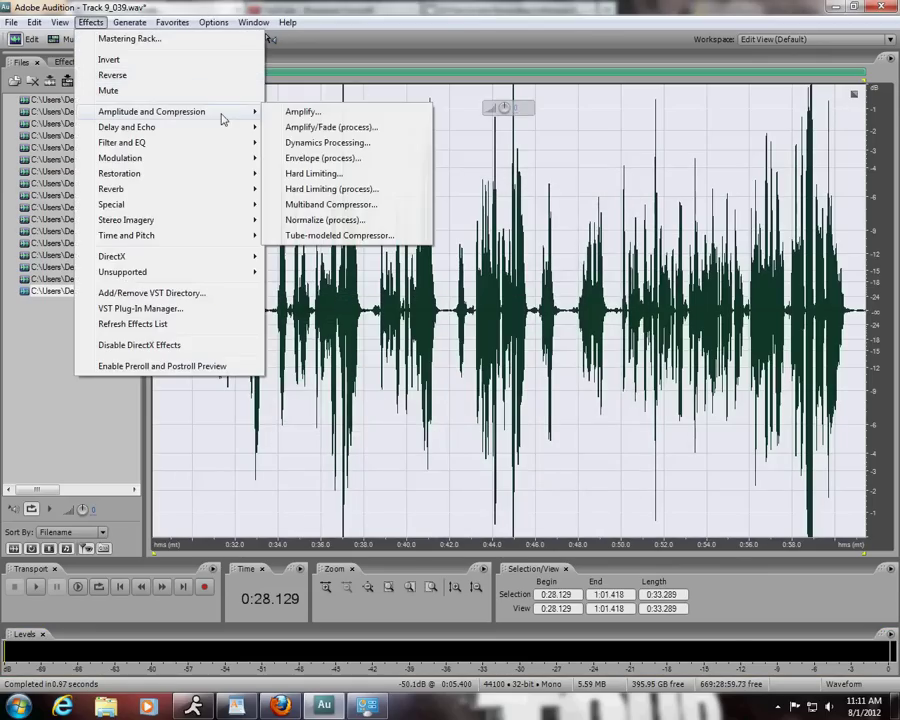
pyautogui.click(328, 142)
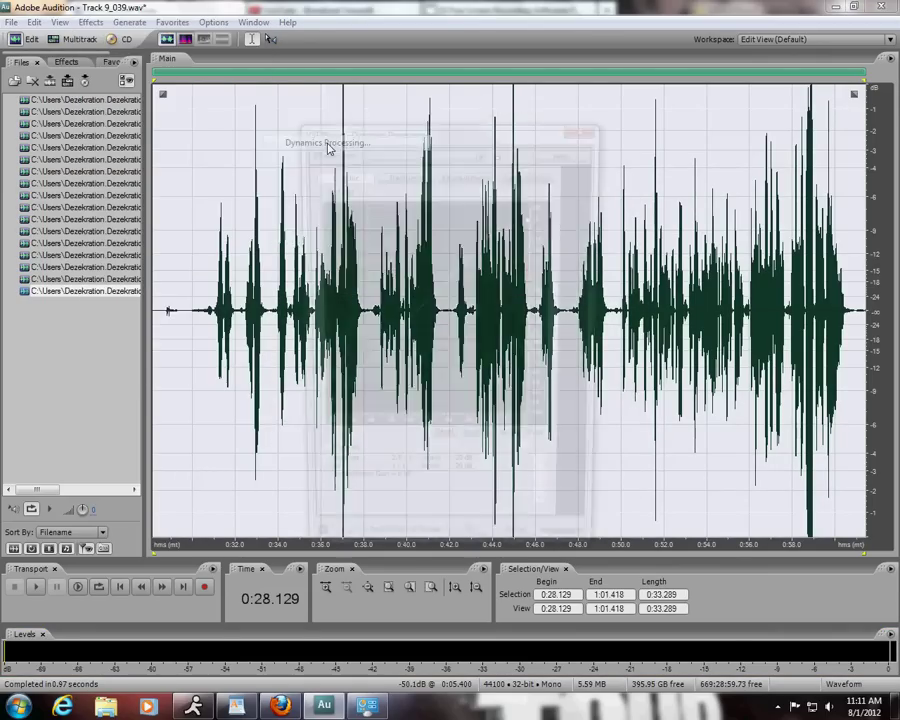
pyautogui.press('Return')
pyautogui.click(93, 23)
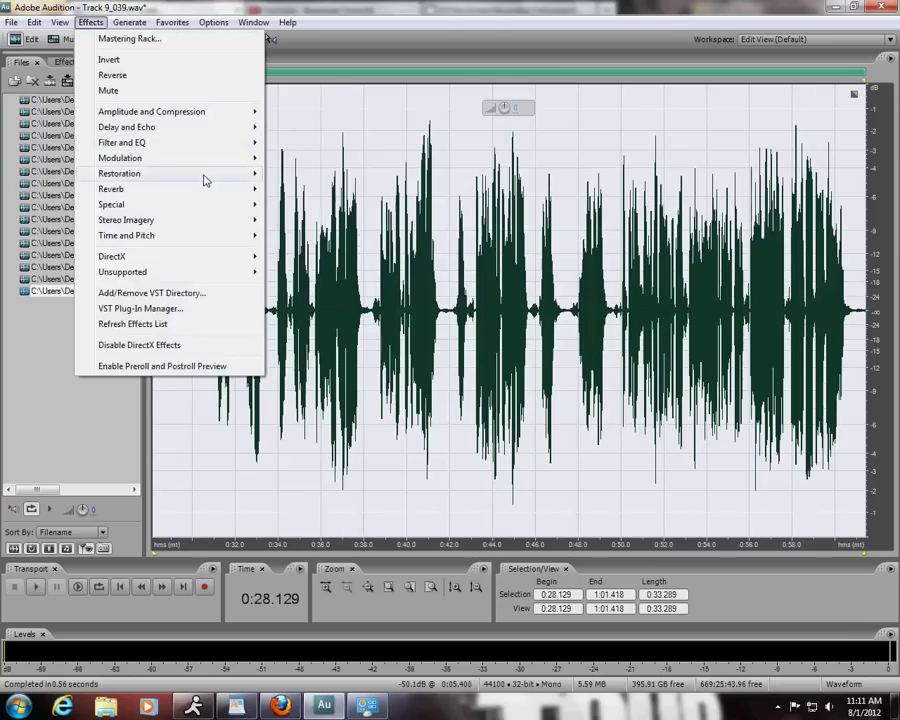
pyautogui.moveTo(230, 189)
pyautogui.click(321, 238)
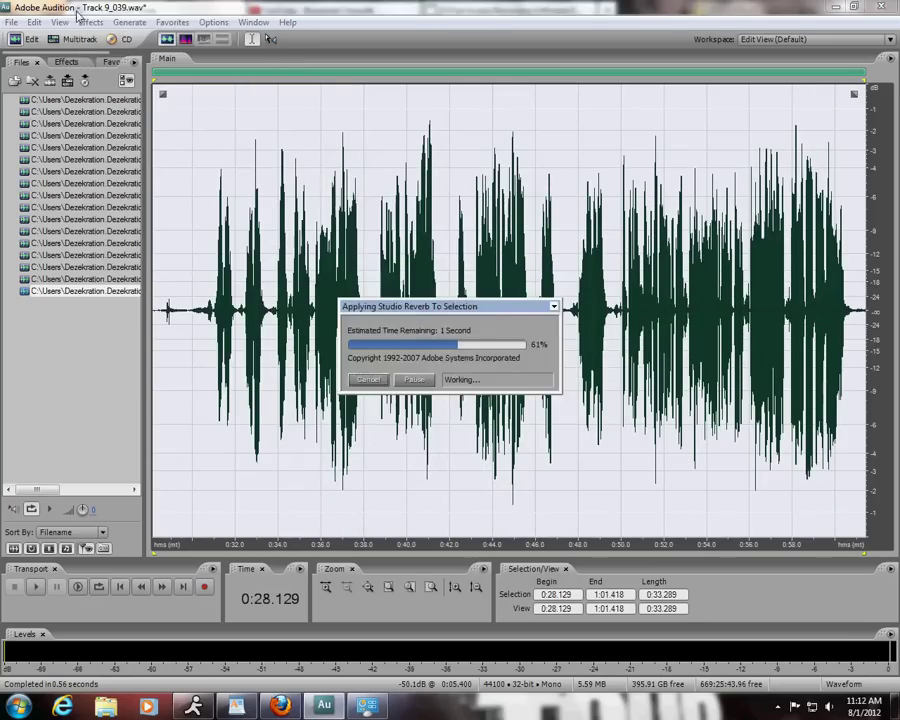
# Step: Apply iZotope Ozone 4 to Track 9_039 and go back to the Runaway multitrack session
pyautogui.click(91, 22)
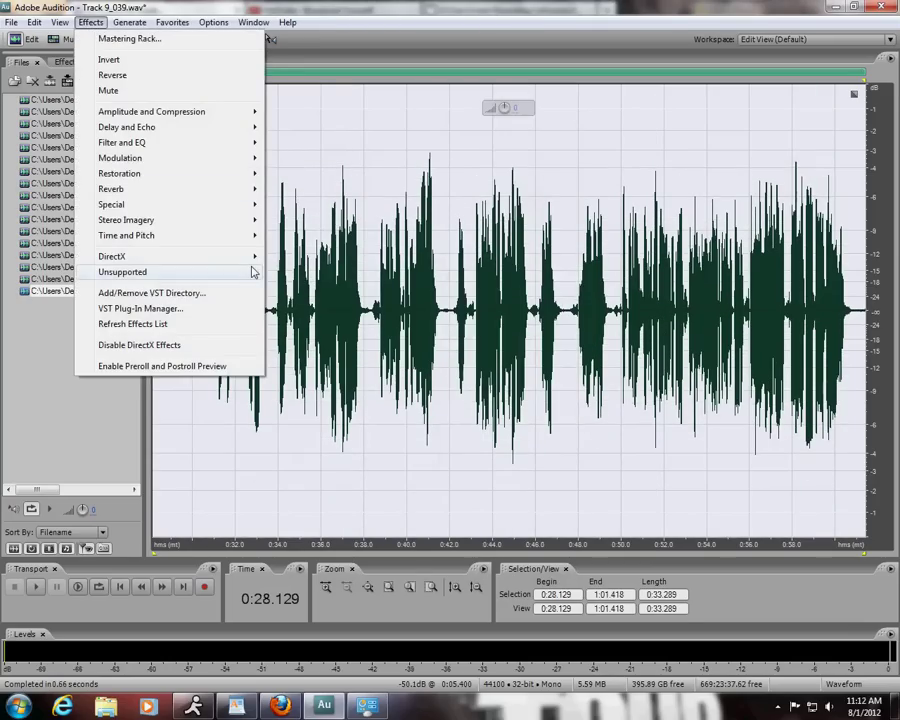
pyautogui.moveTo(247, 255)
pyautogui.click(306, 257)
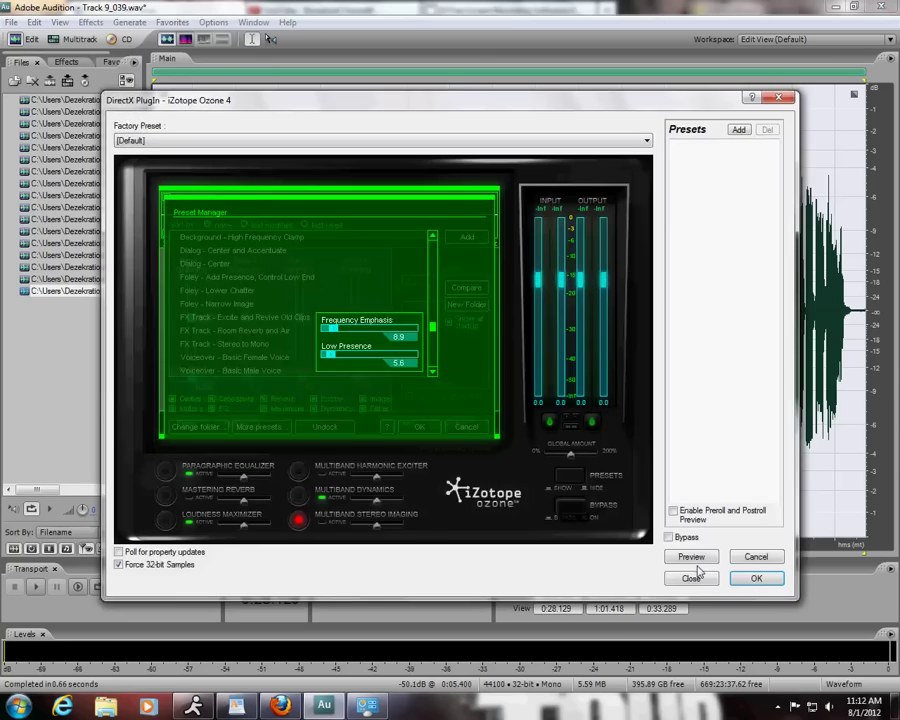
pyautogui.click(752, 577)
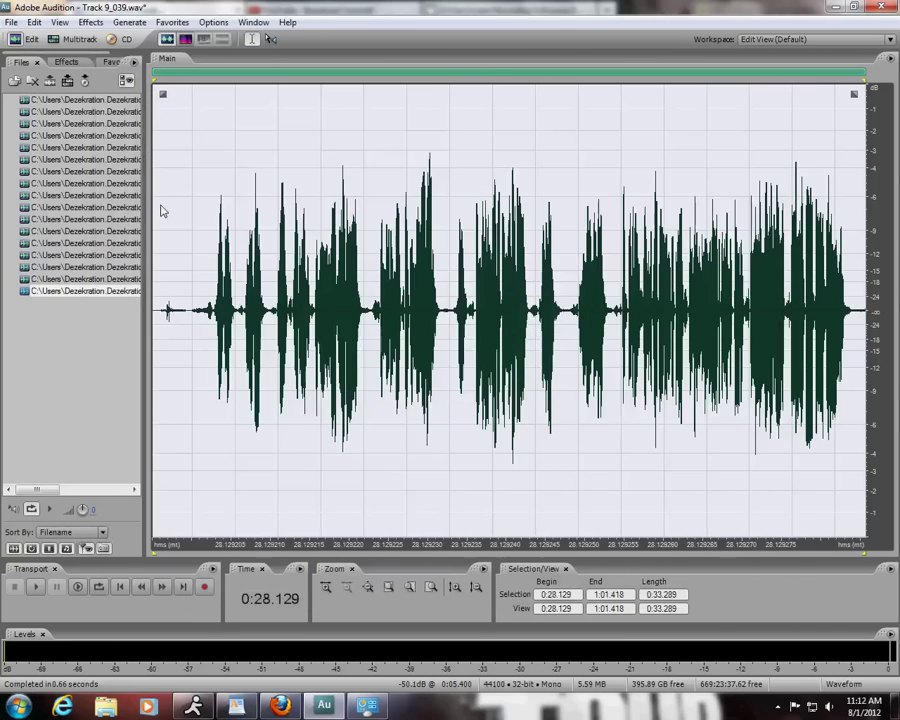
pyautogui.click(54, 41)
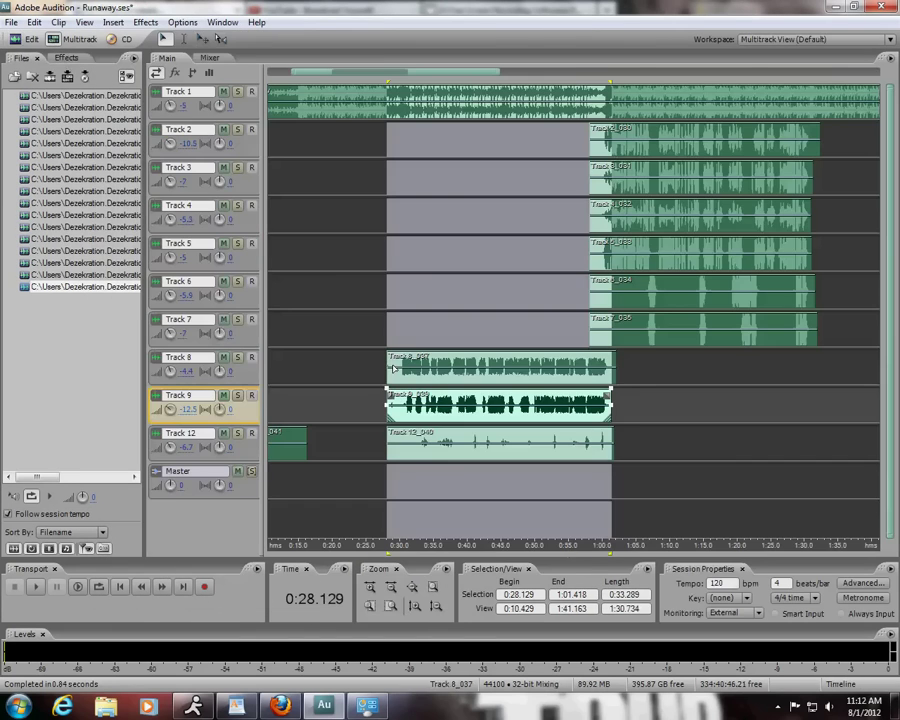
# Step: Open the Track 12 clip's waveform and run Noise Reduction on it
pyautogui.doubleClick(425, 436)
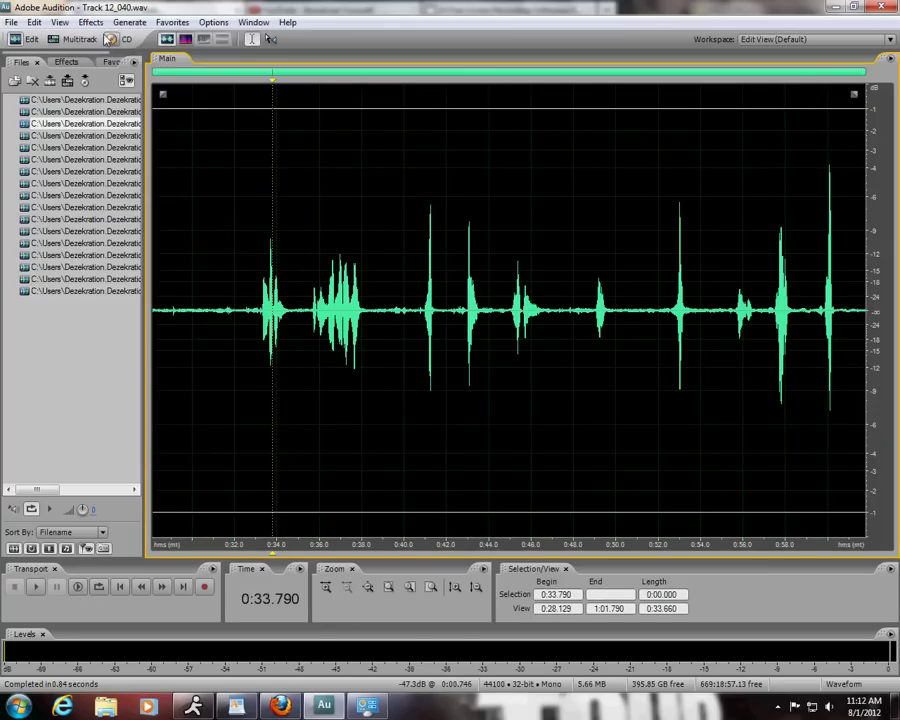
pyautogui.click(90, 22)
pyautogui.moveTo(233, 120)
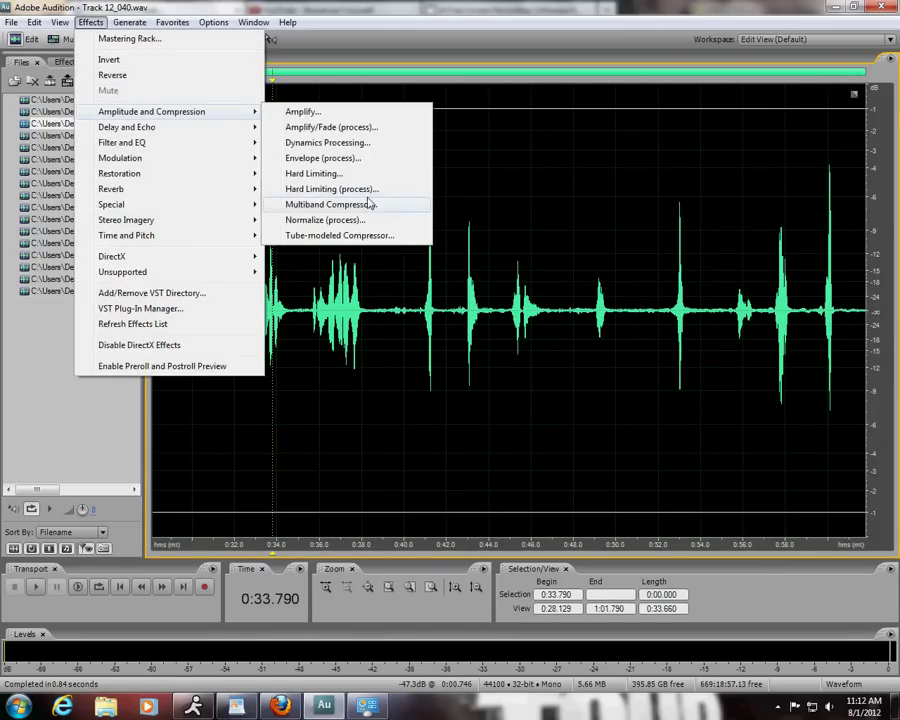
pyautogui.moveTo(215, 176)
pyautogui.click(330, 266)
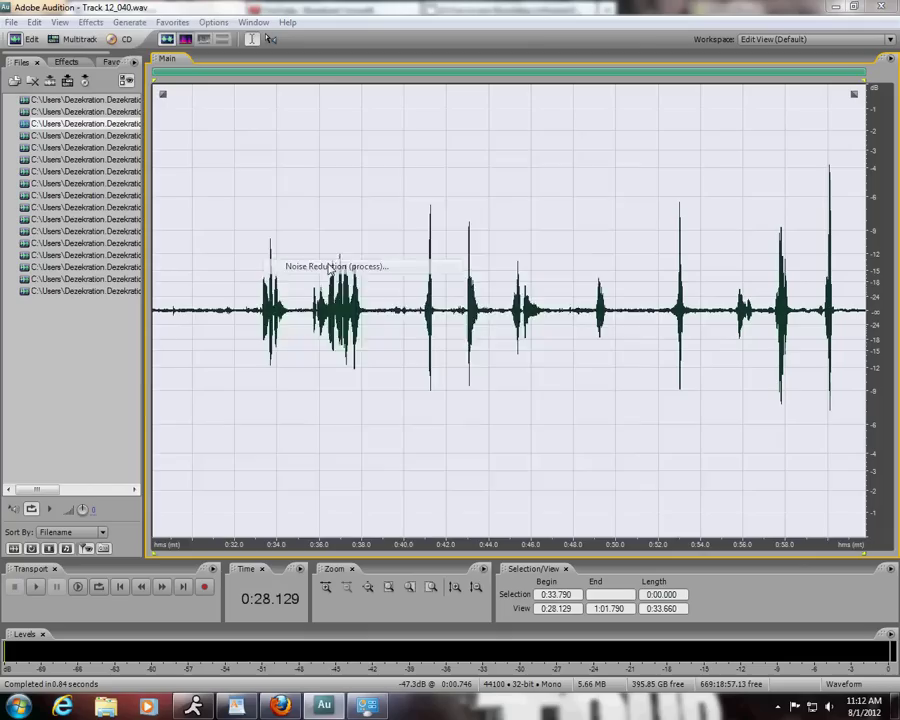
# Step: Compress Track 12 with Dynamics Processing and add Studio Reverb using the Mastering Reverb preset
pyautogui.click(92, 22)
pyautogui.moveTo(221, 113)
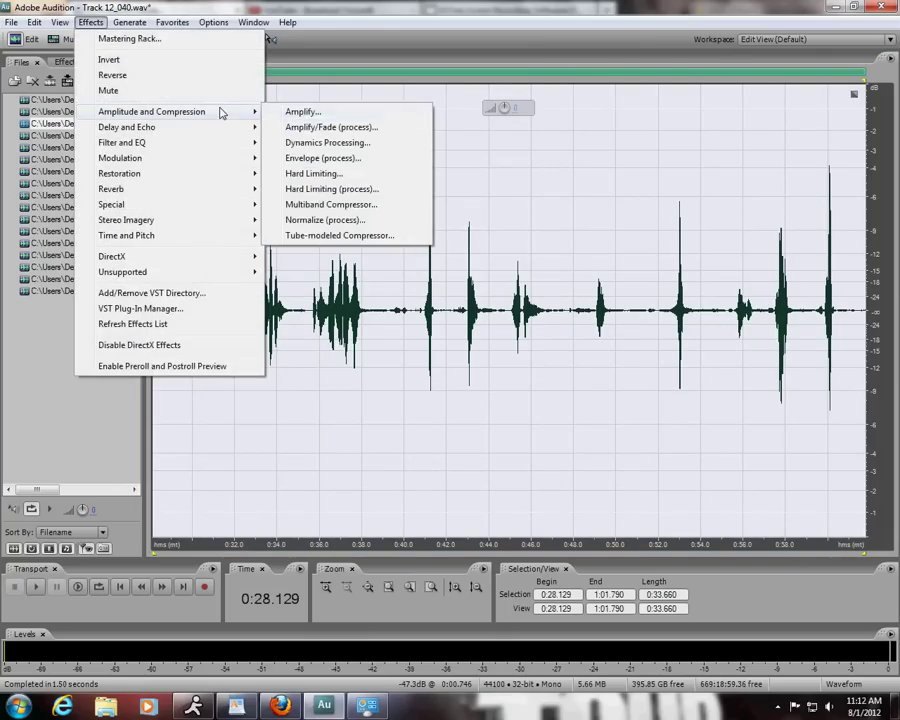
pyautogui.click(329, 143)
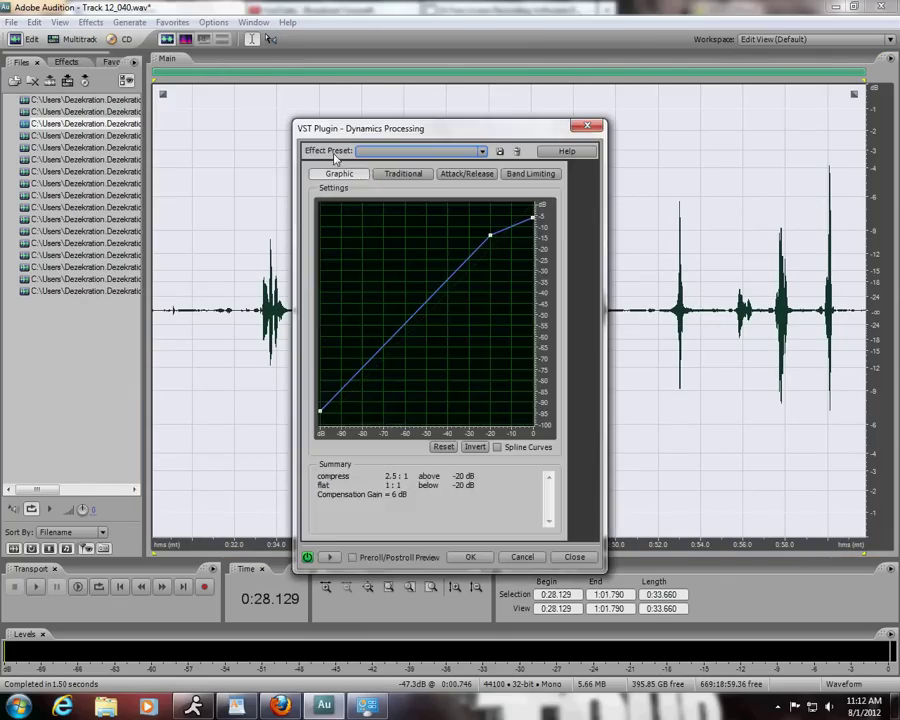
pyautogui.press('Return')
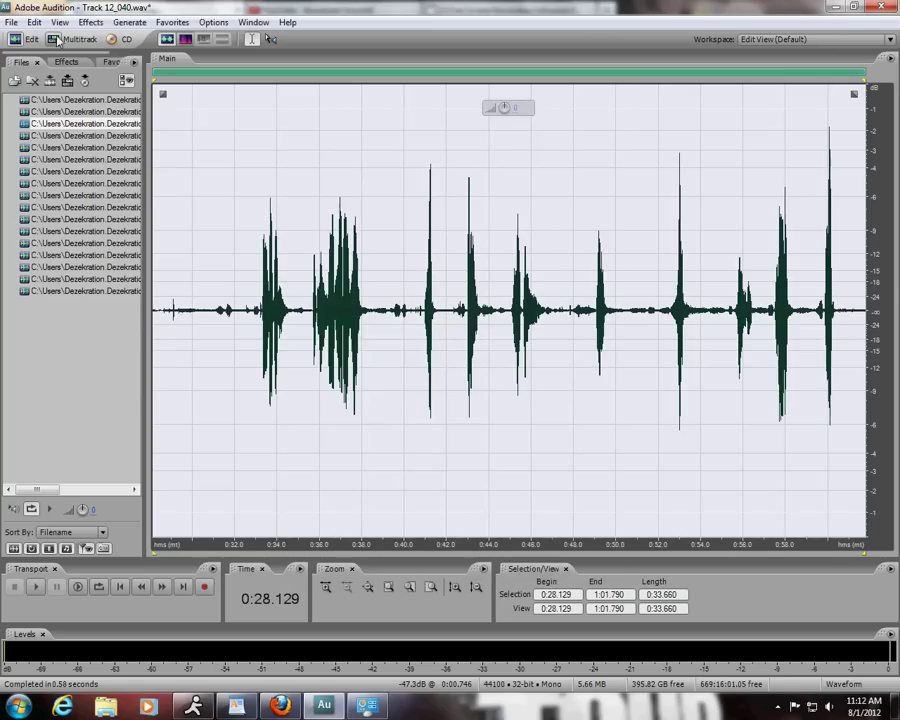
pyautogui.click(90, 22)
pyautogui.moveTo(228, 189)
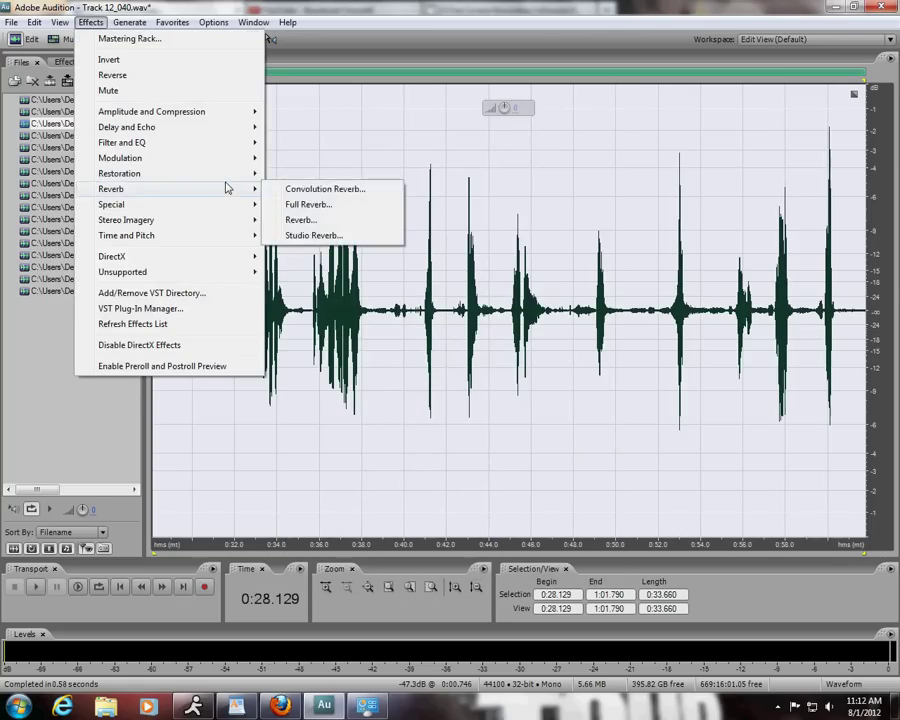
pyautogui.click(318, 236)
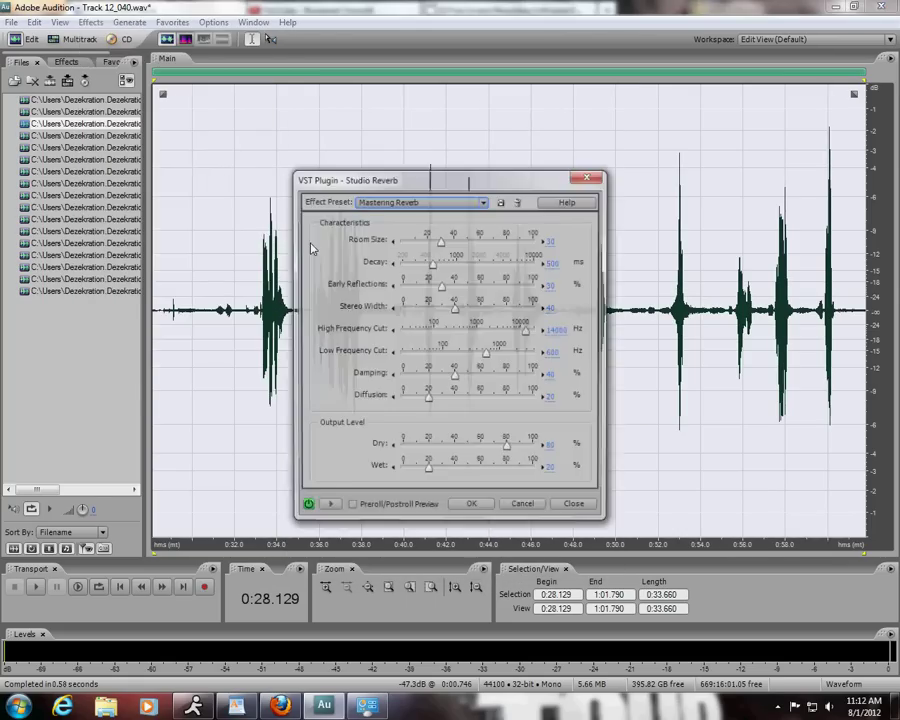
pyautogui.press('Return')
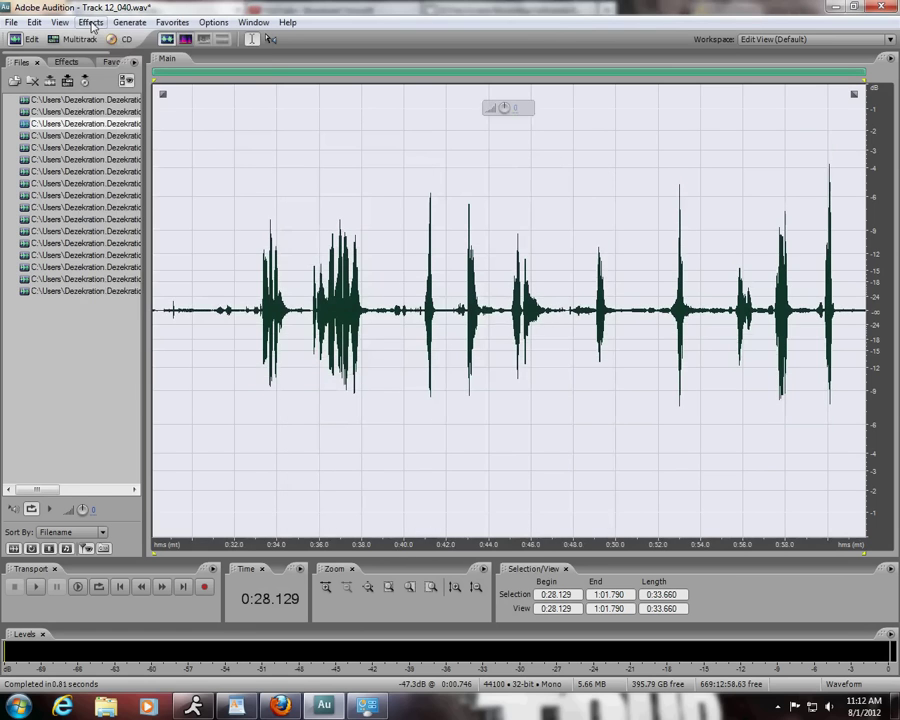
# Step: Apply the iZotope Ozone 4 plug-in to the Track 12 audio
pyautogui.click(92, 23)
pyautogui.moveTo(225, 262)
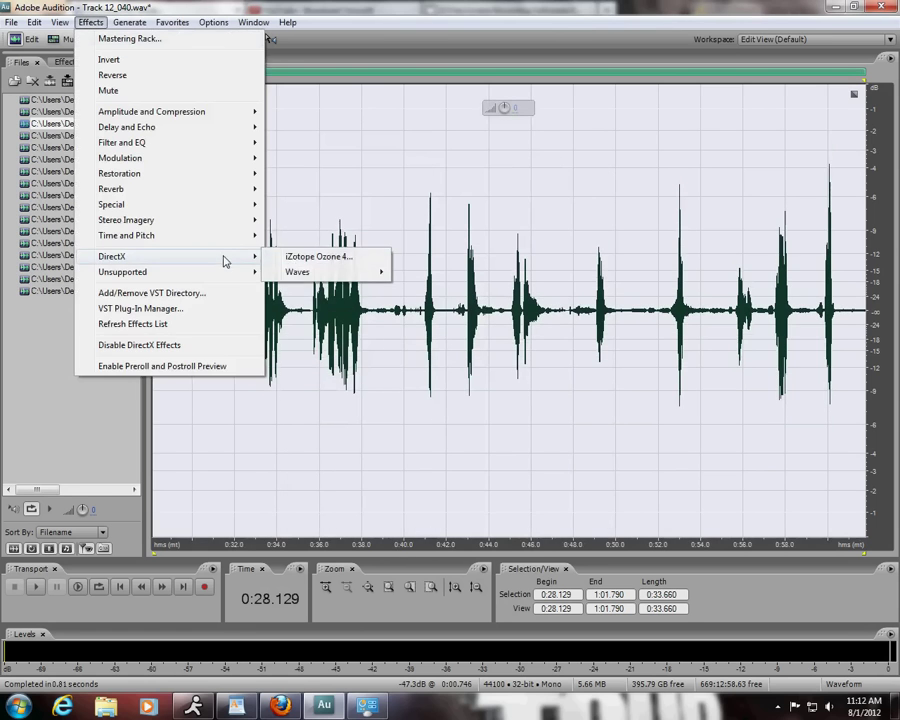
pyautogui.click(315, 257)
pyautogui.click(755, 580)
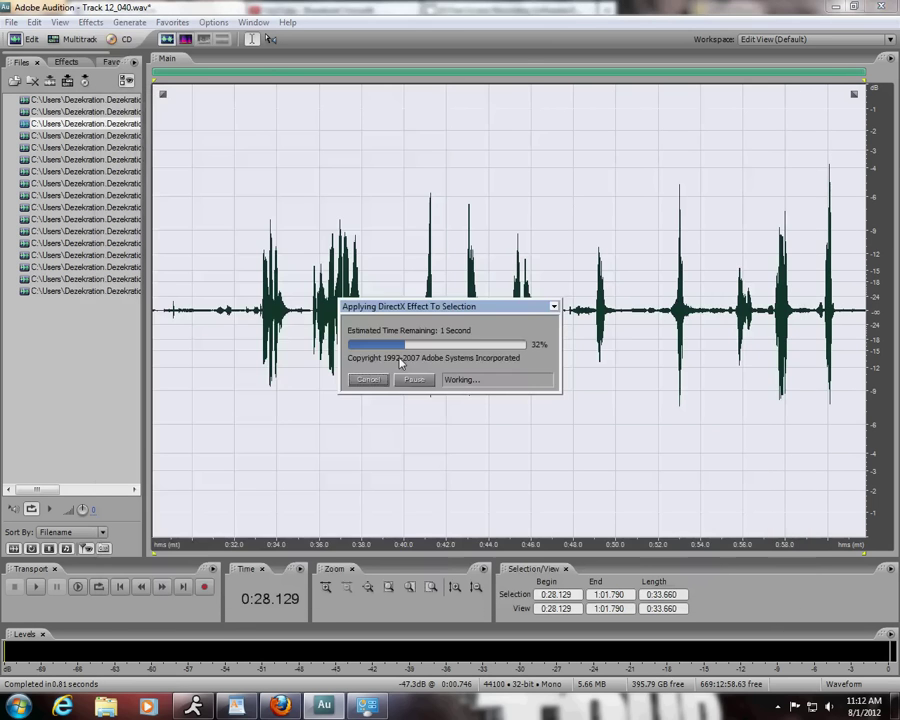
# Step: Apply Studio Reverb with the Room Ambience 1 preset, then clear the waveform selection
pyautogui.click(89, 26)
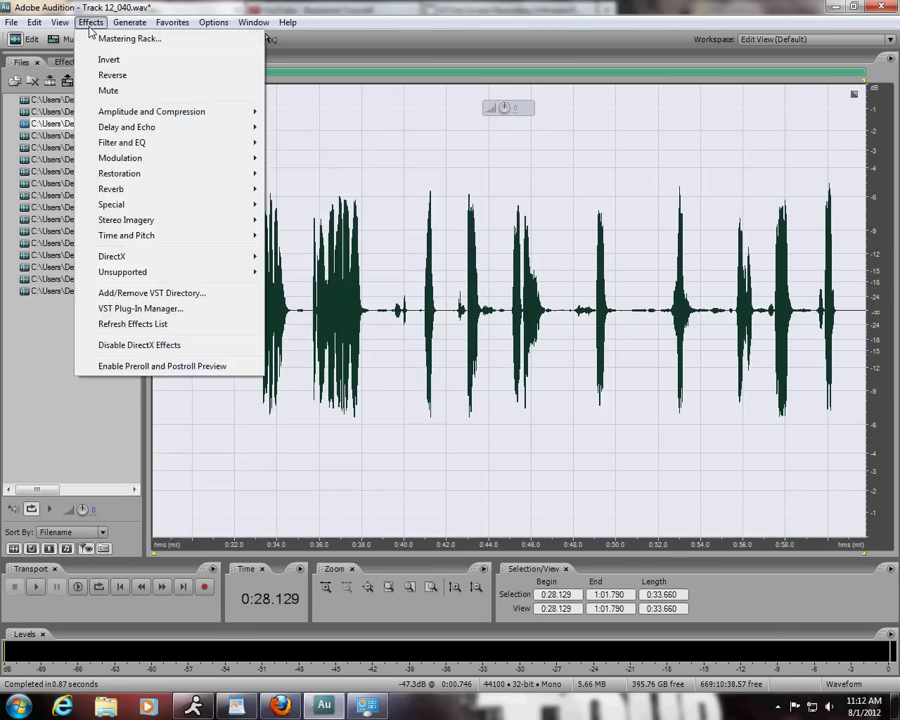
pyautogui.moveTo(250, 189)
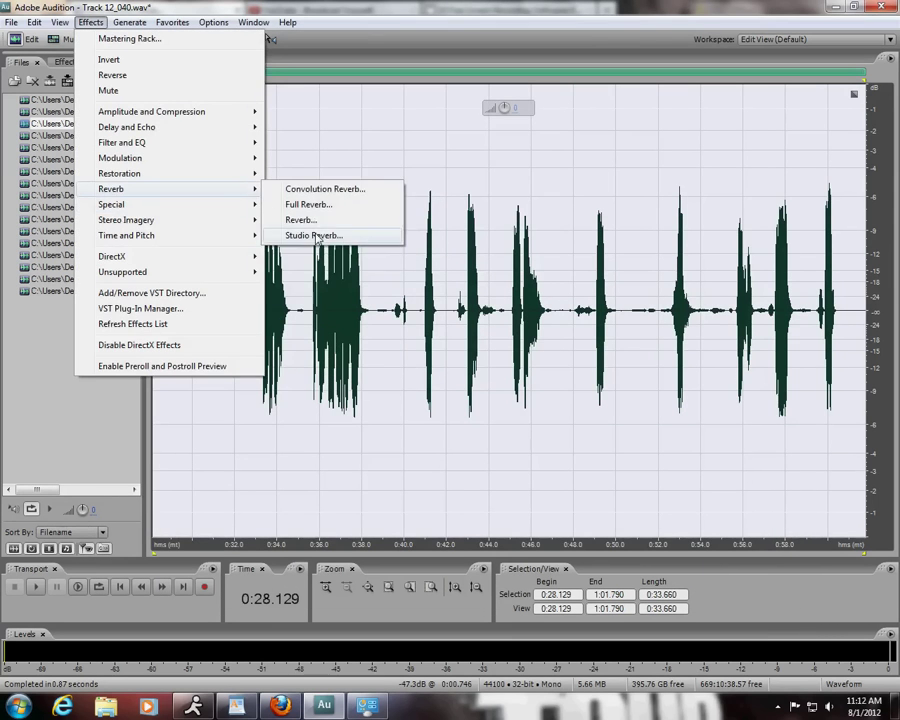
pyautogui.click(315, 236)
pyautogui.click(425, 201)
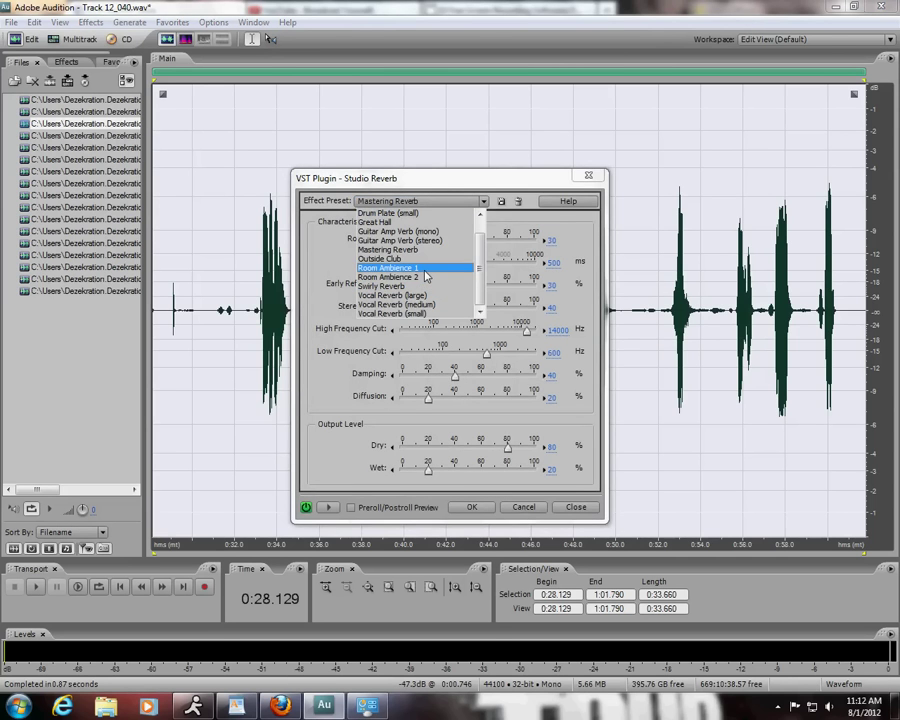
pyautogui.click(388, 268)
pyautogui.press('Return')
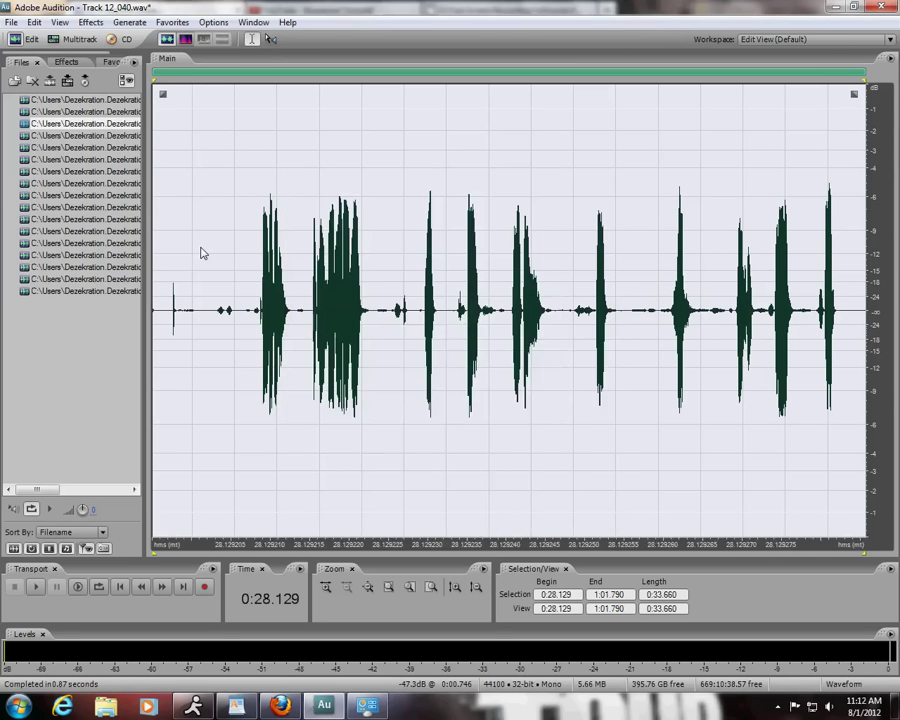
pyautogui.click(200, 308)
# Step: Play the Runaway multitrack session from 0:30, stop it, and park the playhead at 0:29.410
pyautogui.click(52, 40)
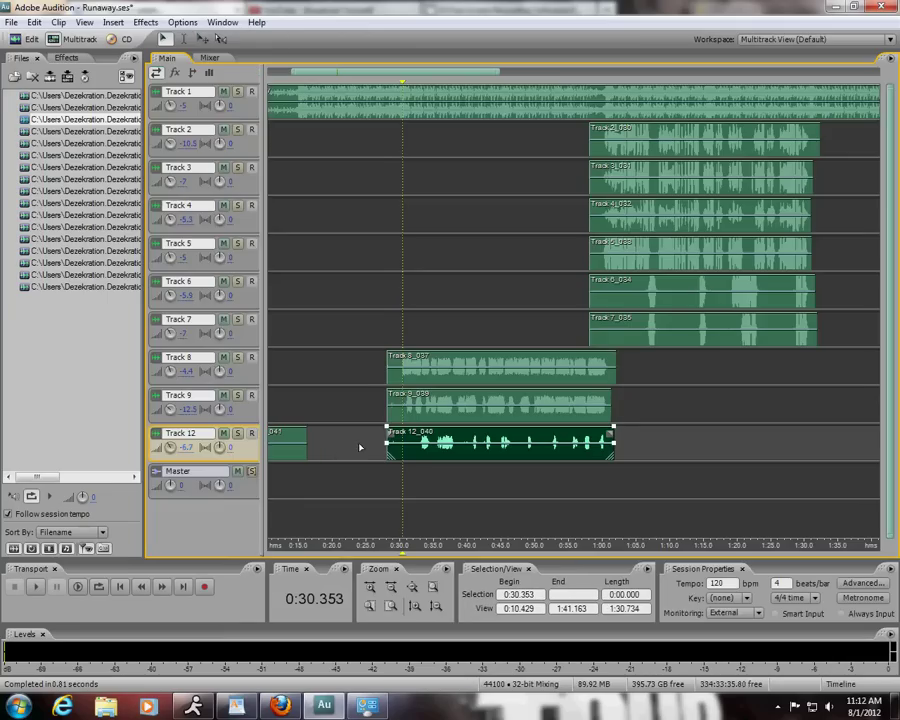
pyautogui.click(400, 482)
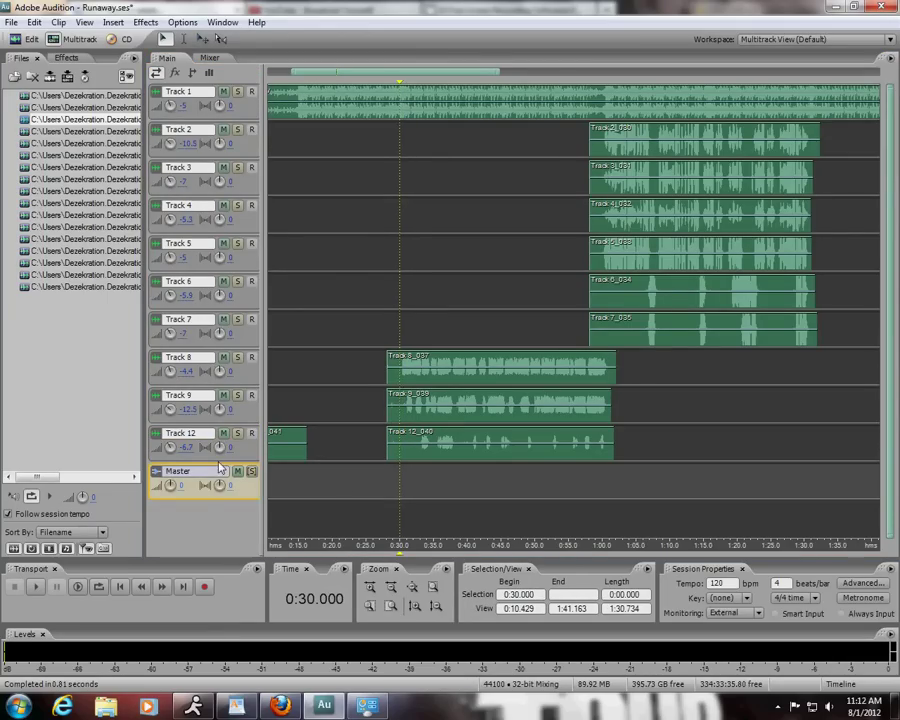
pyautogui.click(35, 588)
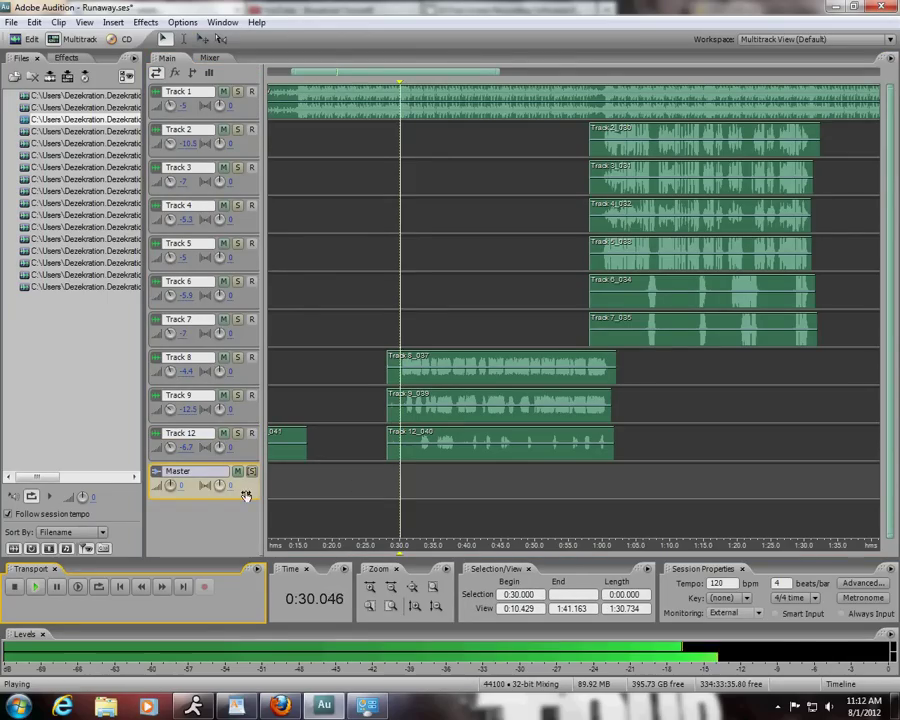
pyautogui.click(14, 588)
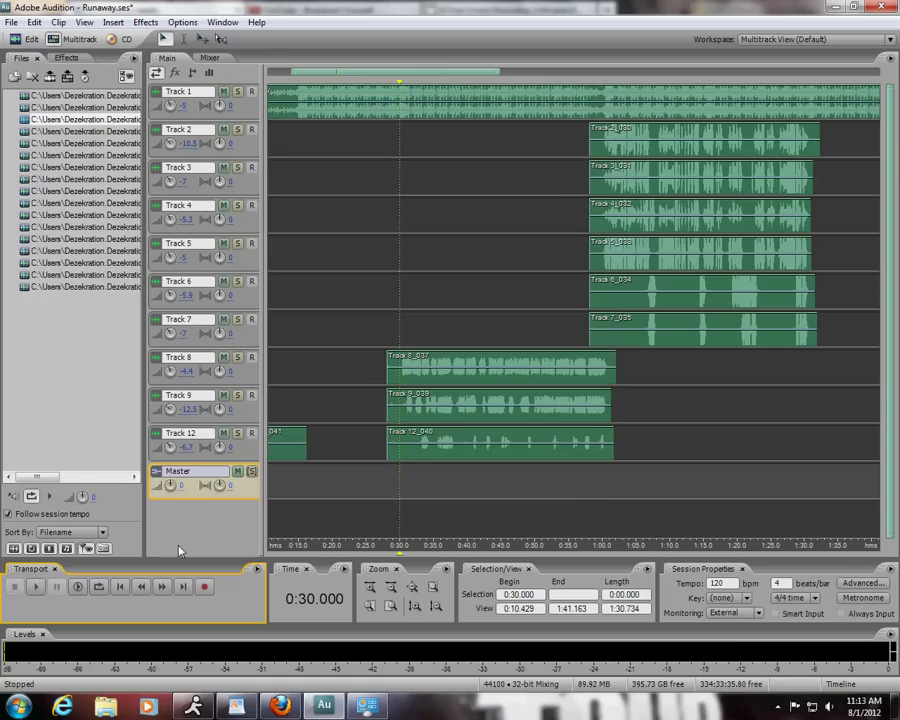
pyautogui.click(396, 482)
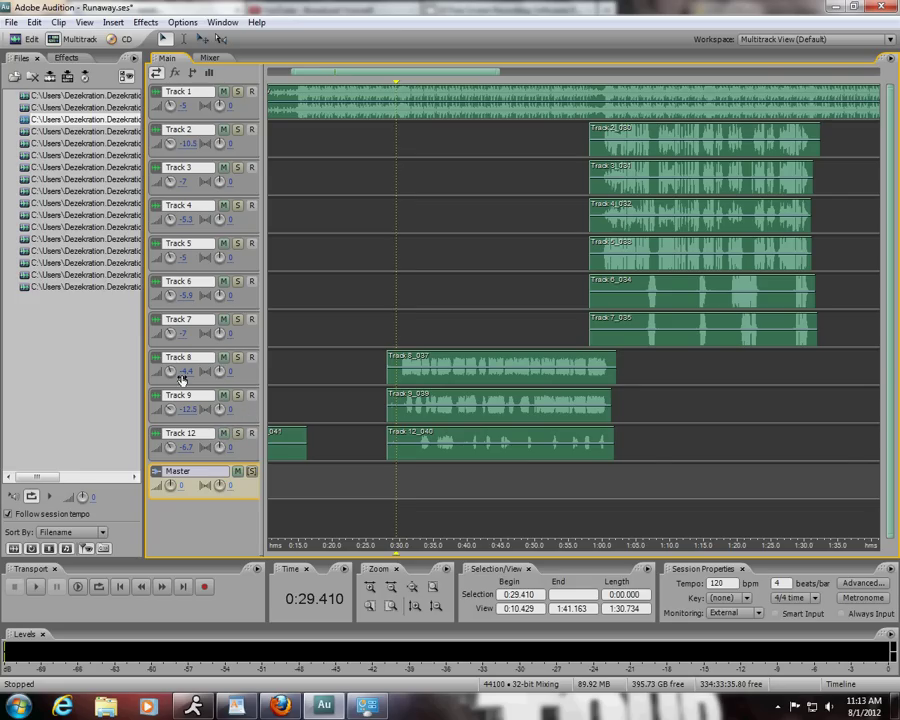
pyautogui.moveTo(170, 447)
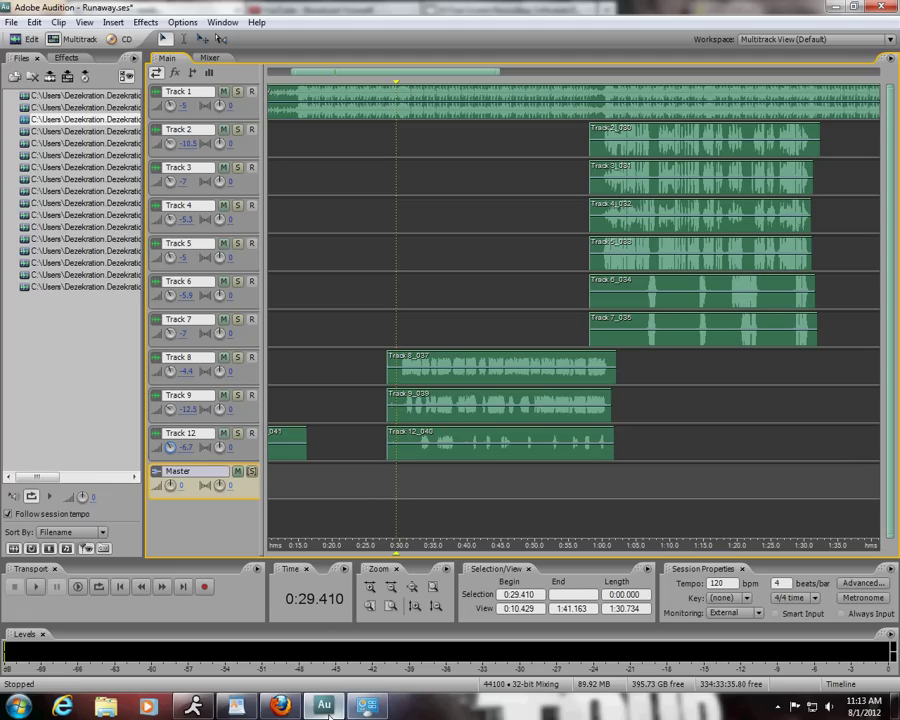
pyautogui.moveTo(330, 714)
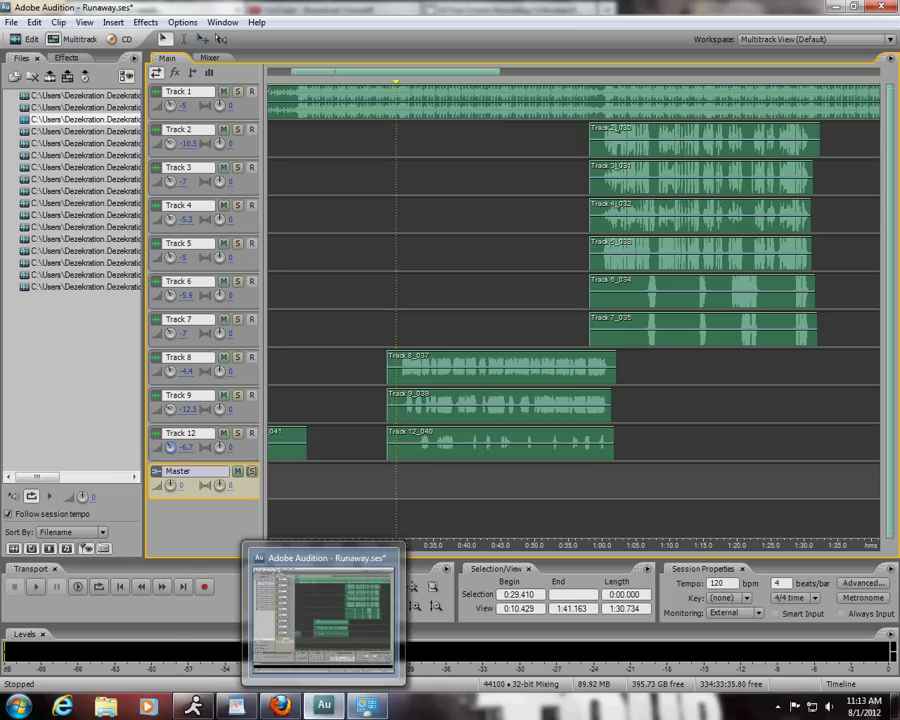
pyautogui.click(777, 711)
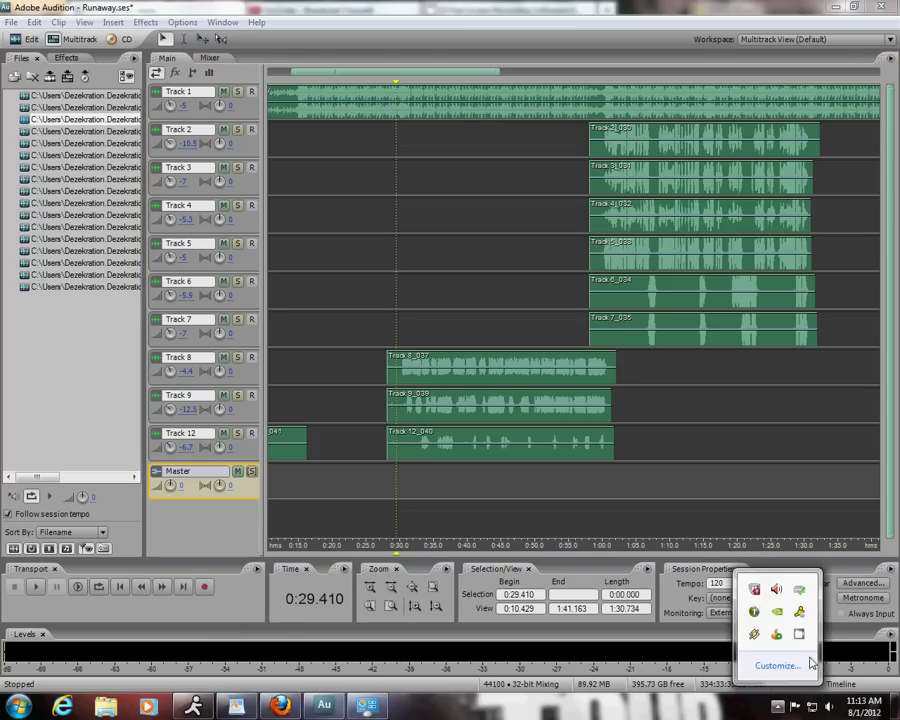